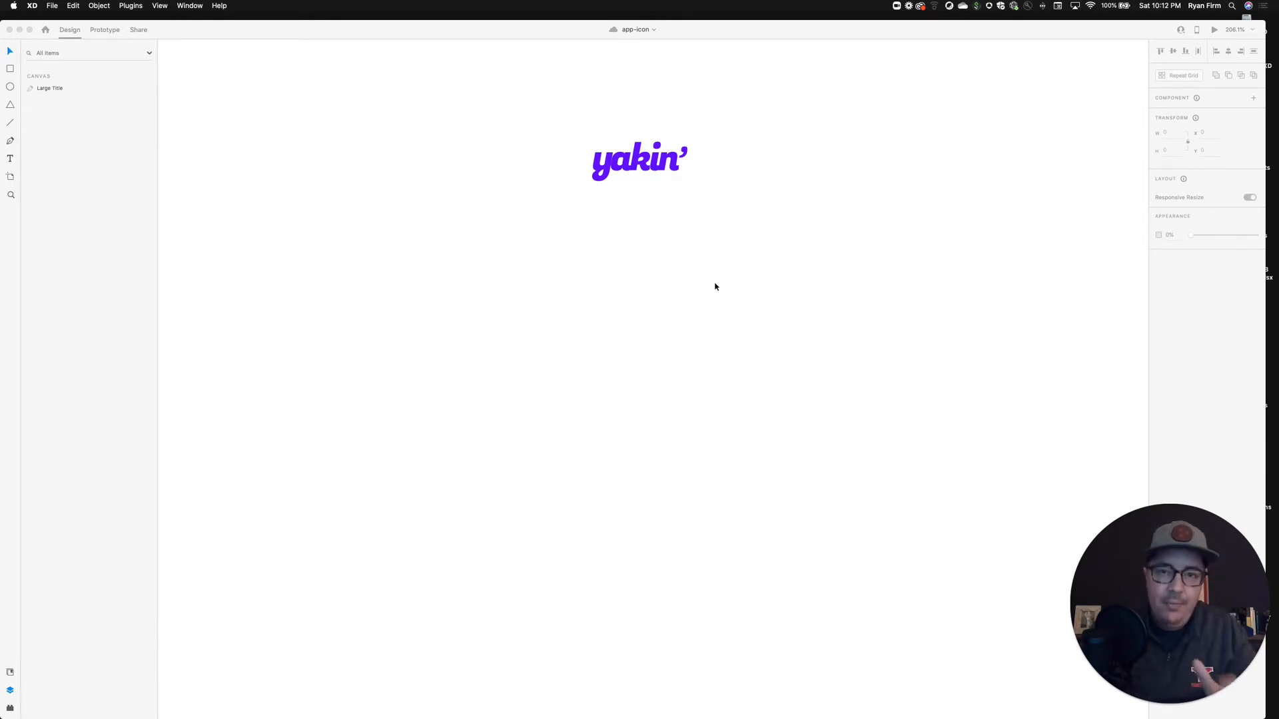
Draw a 180 × 180 artboard just below the yakin' wordmark
{"action": "left_click", "coordinate": [728, 249]}
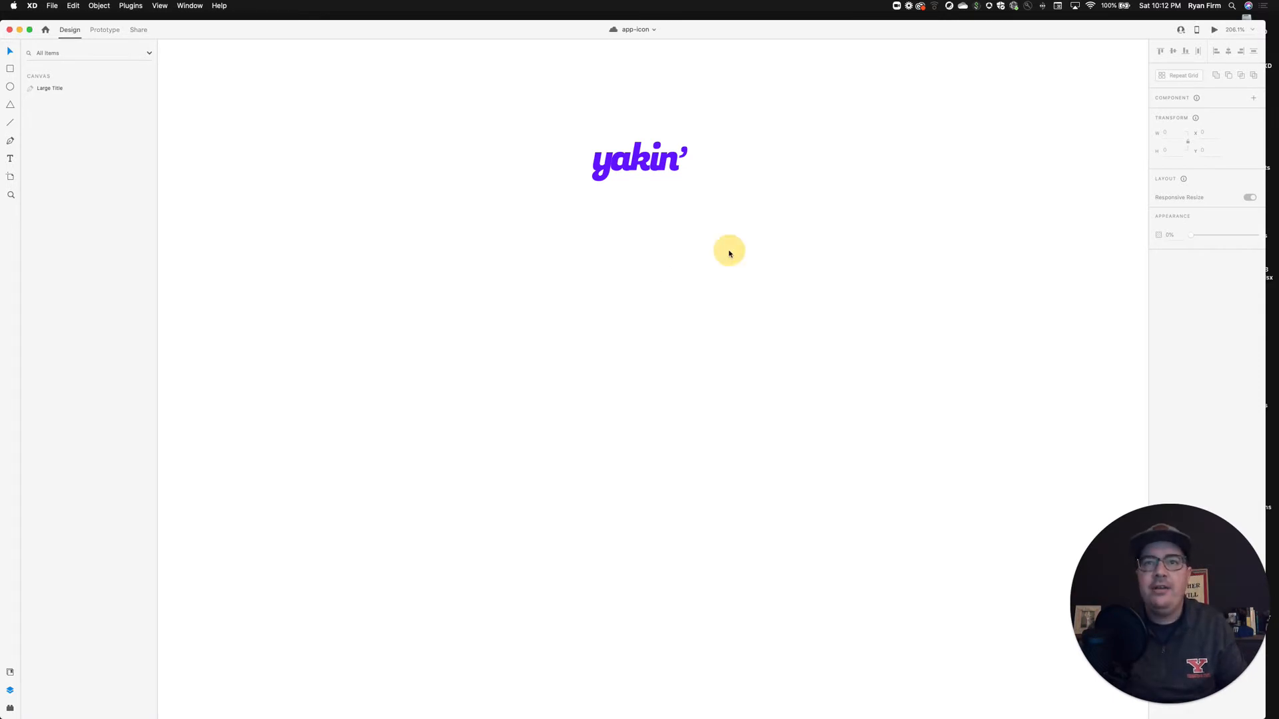
{"action": "key", "text": "a"}
{"action": "left_click_drag", "start_coordinate": [566, 231], "coordinate": [746, 426]}
{"action": "key", "text": "v"}
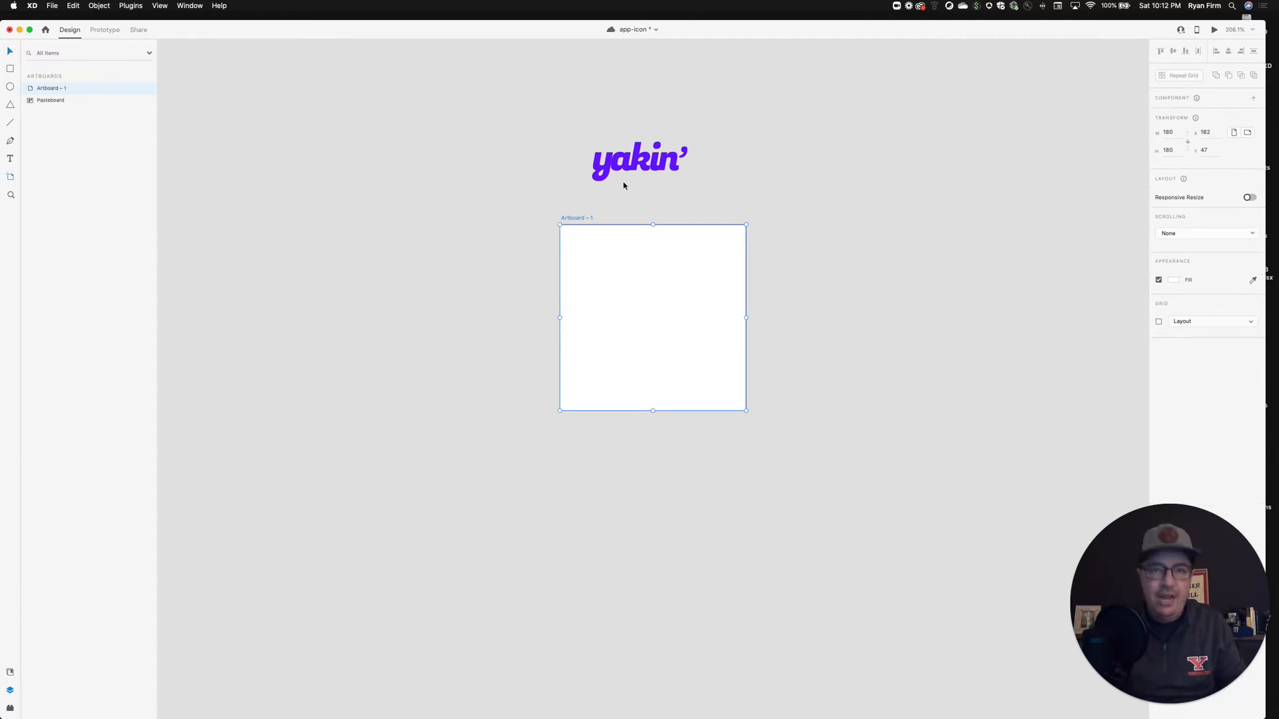
Rename the new artboard Yakin-app-icon
{"action": "double_click", "coordinate": [581, 218]}
{"action": "type", "text": "Yaki"}
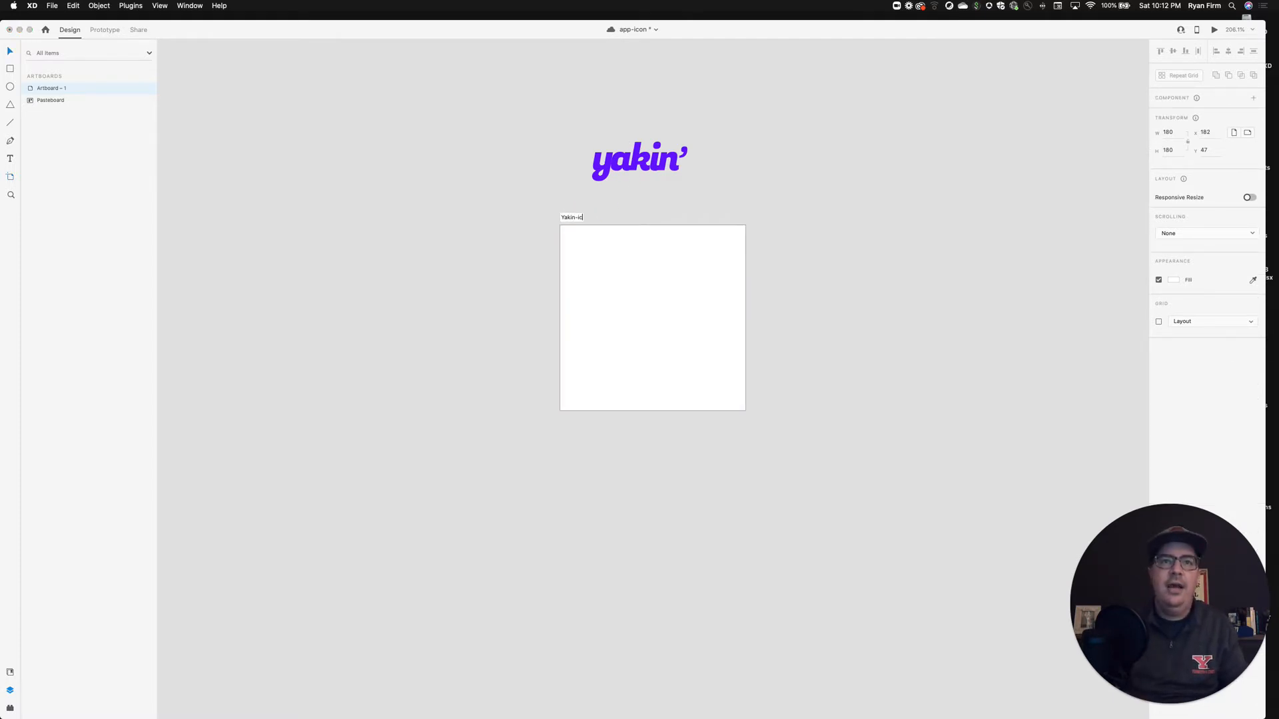
{"action": "type", "text": "n-ic"}
{"action": "key", "text": "BackSpace"}
{"action": "key", "text": "BackSpace"}
{"action": "type", "text": "app-"}
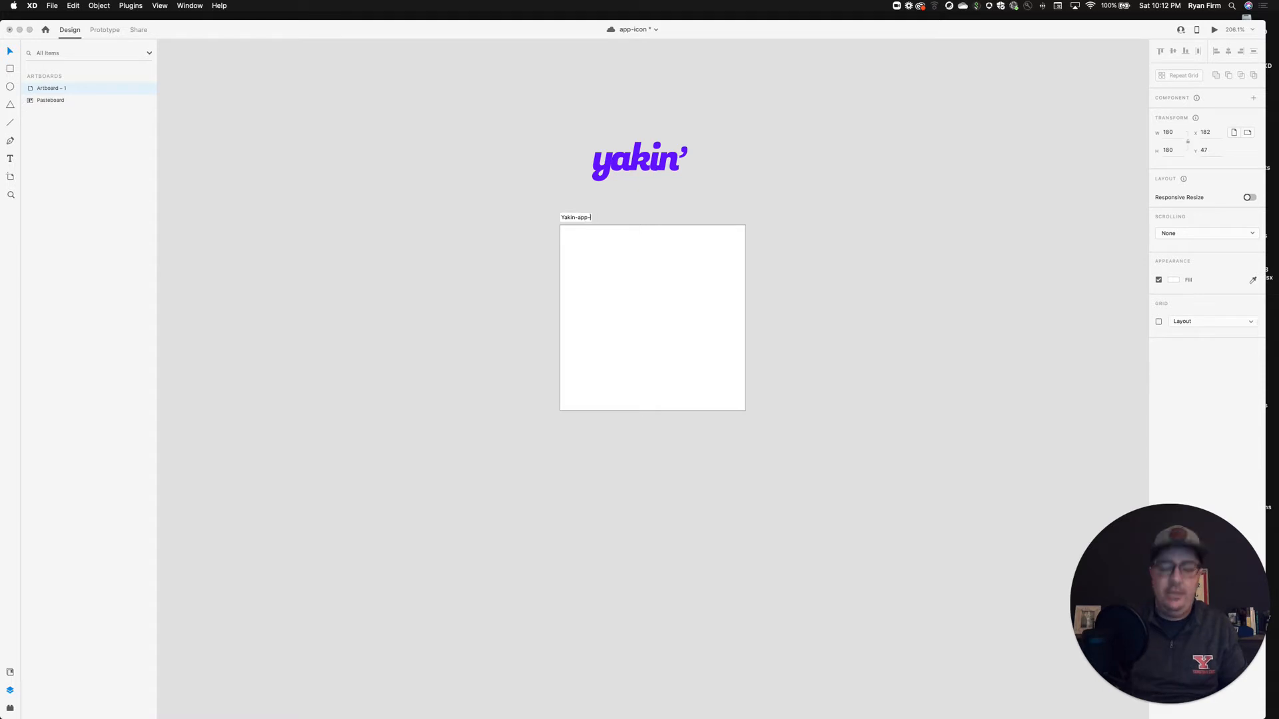
{"action": "type", "text": "0icon"}
{"action": "key", "text": "Return"}
{"action": "left_click", "coordinate": [825, 186]}
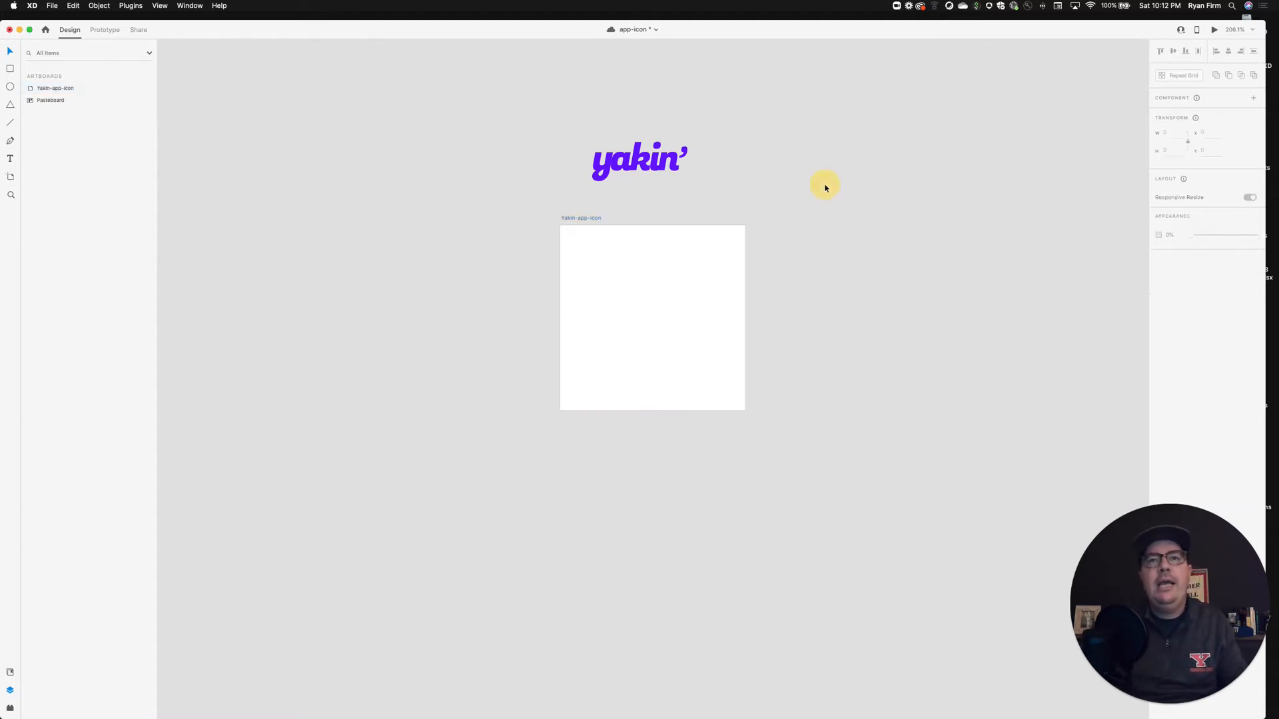
Save the document
{"action": "scroll", "coordinate": [825, 187], "scroll_direction": "right", "scroll_amount": 3}
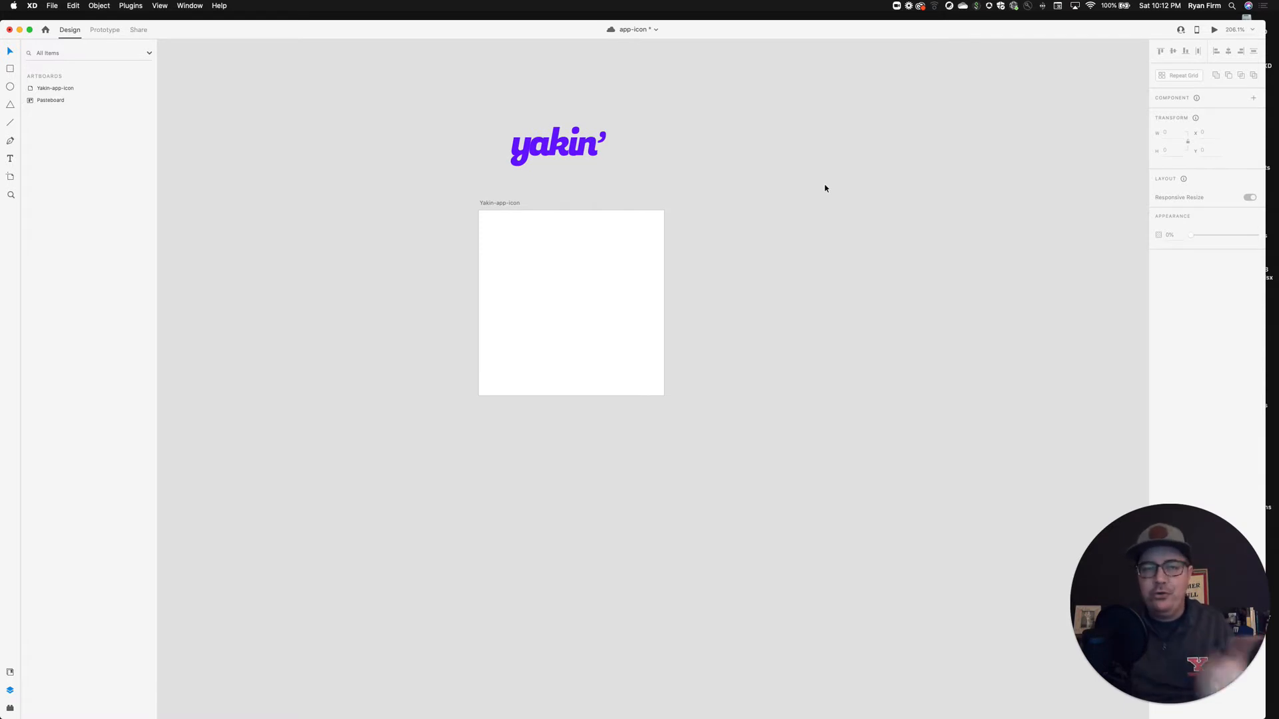
{"action": "scroll", "coordinate": [825, 189], "scroll_direction": "right", "scroll_amount": 3}
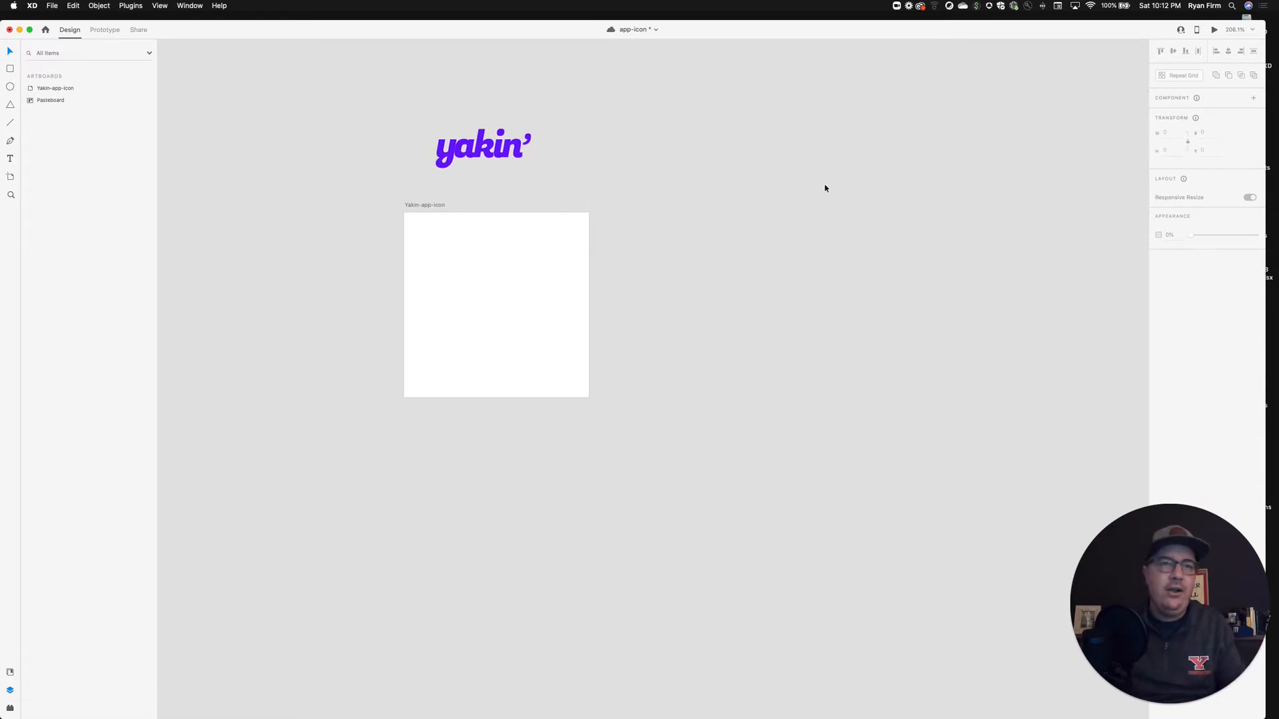
{"action": "scroll", "coordinate": [825, 188], "scroll_direction": "left", "scroll_amount": 2}
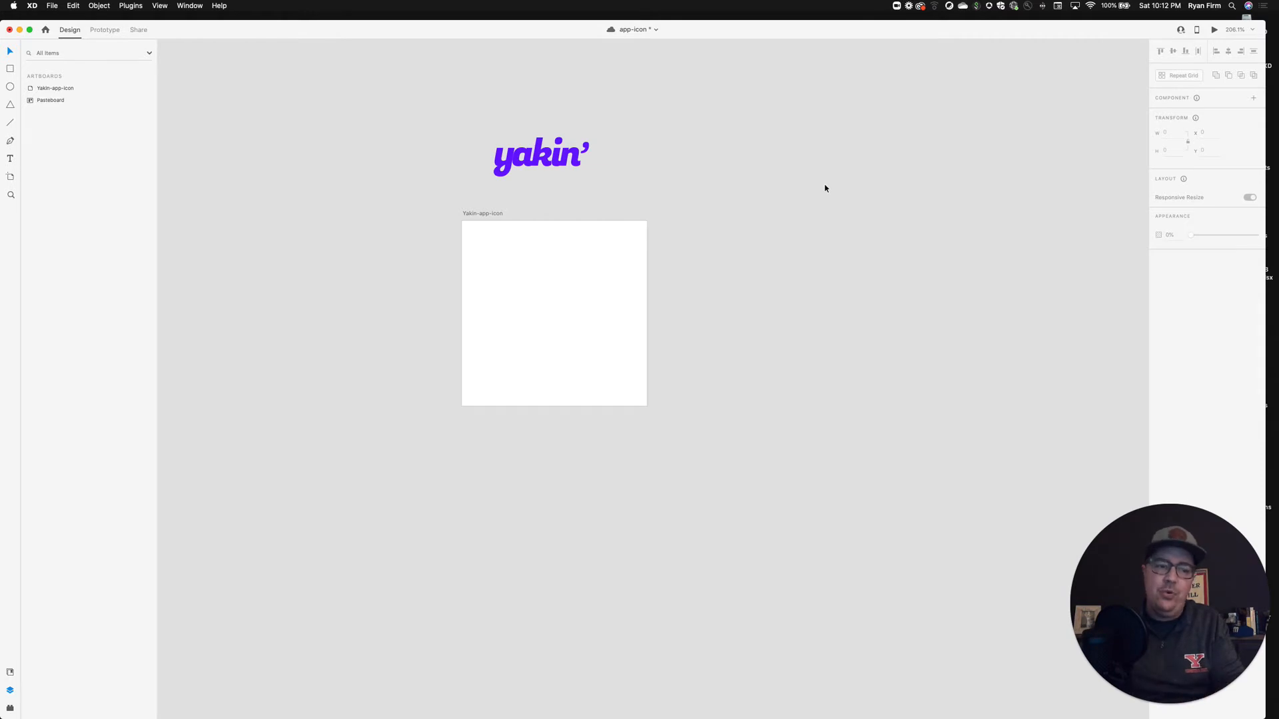
{"action": "key", "text": "super+s"}
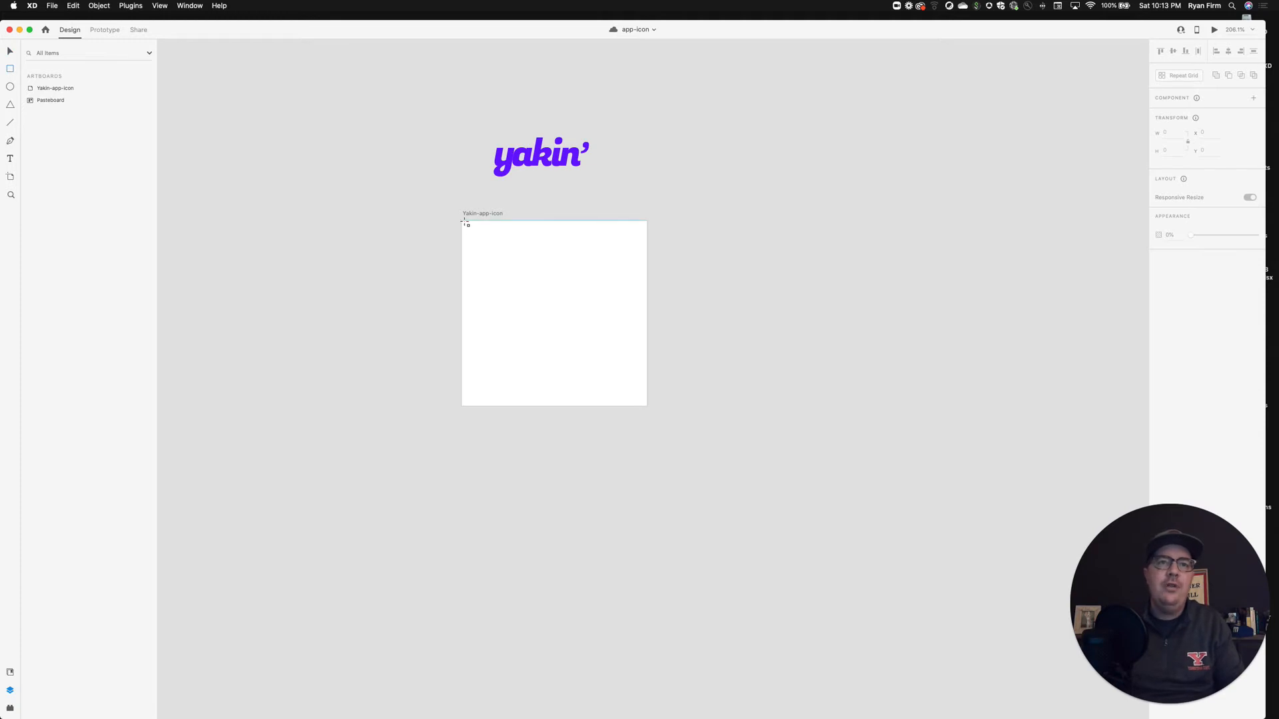
{"action": "key", "text": "r"}
{"action": "left_click_drag", "start_coordinate": [462, 221], "coordinate": [648, 408]}
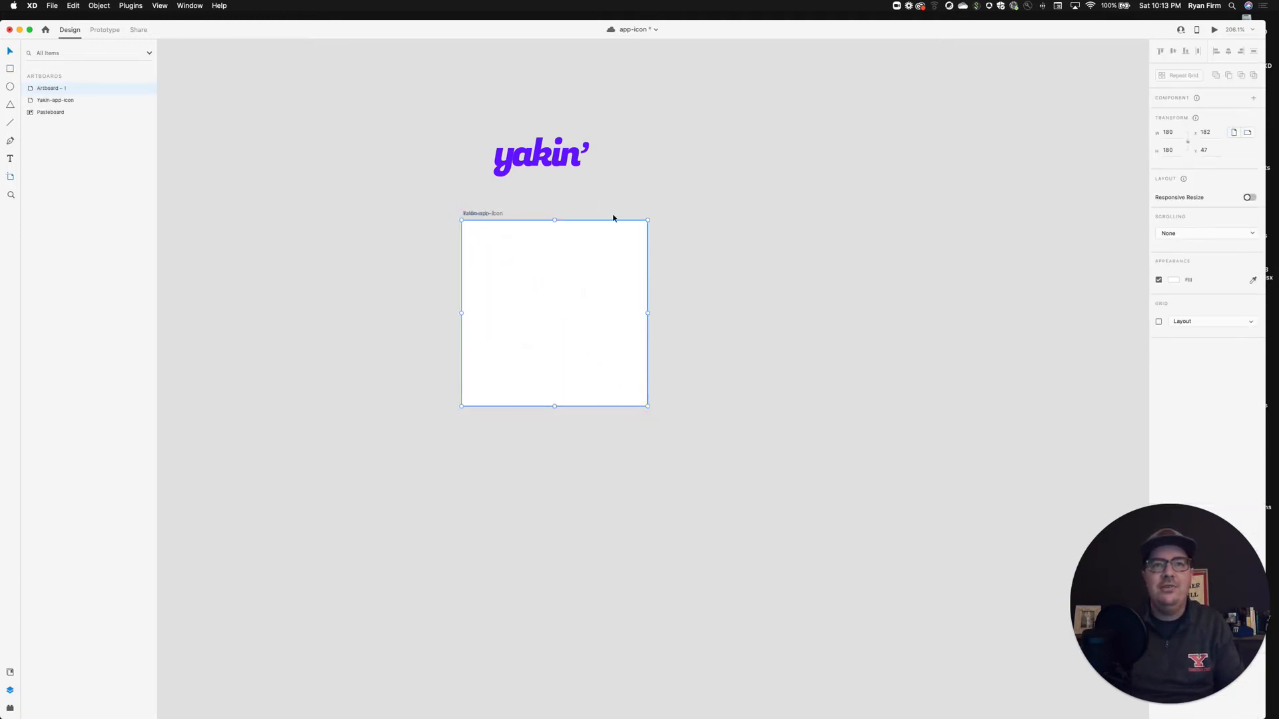
{"action": "left_click", "coordinate": [654, 227]}
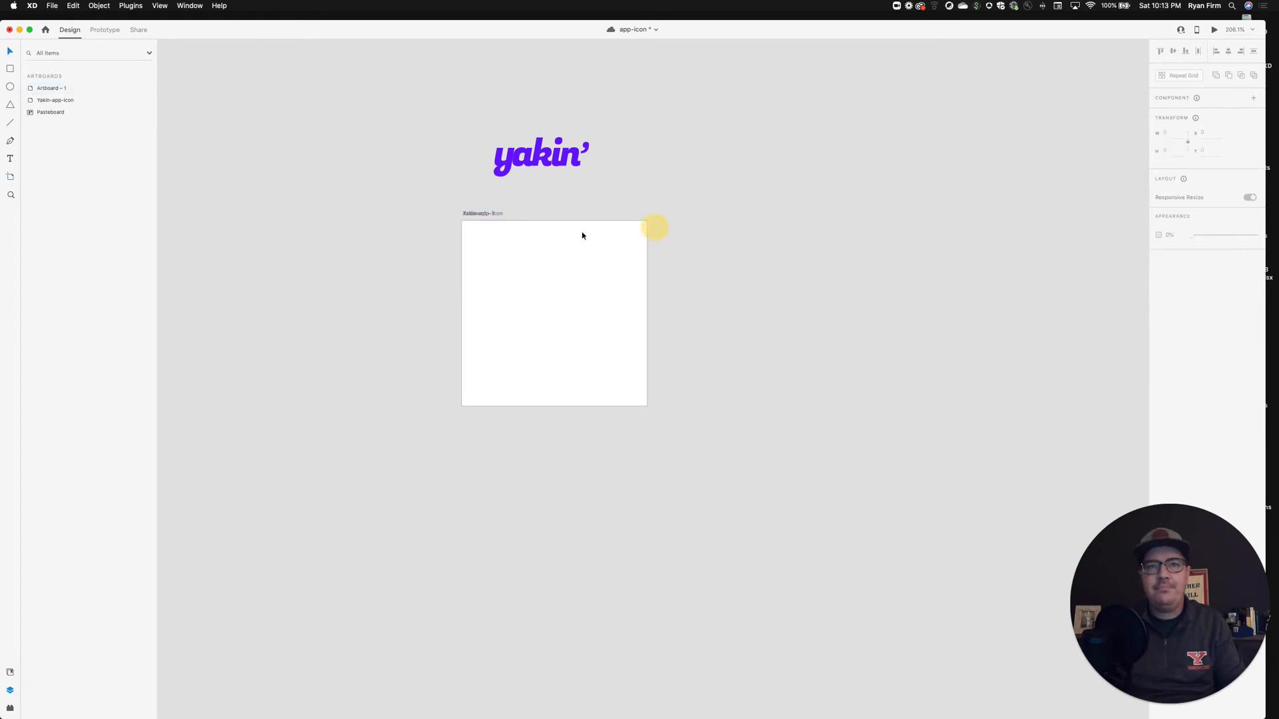
{"action": "left_click", "coordinate": [481, 216]}
{"action": "key", "text": "super+z"}
Draw a rectangle on the Yakin-app-icon artboard, fit it to the full 180 × 180 area and turn off its border
{"action": "key", "text": "r"}
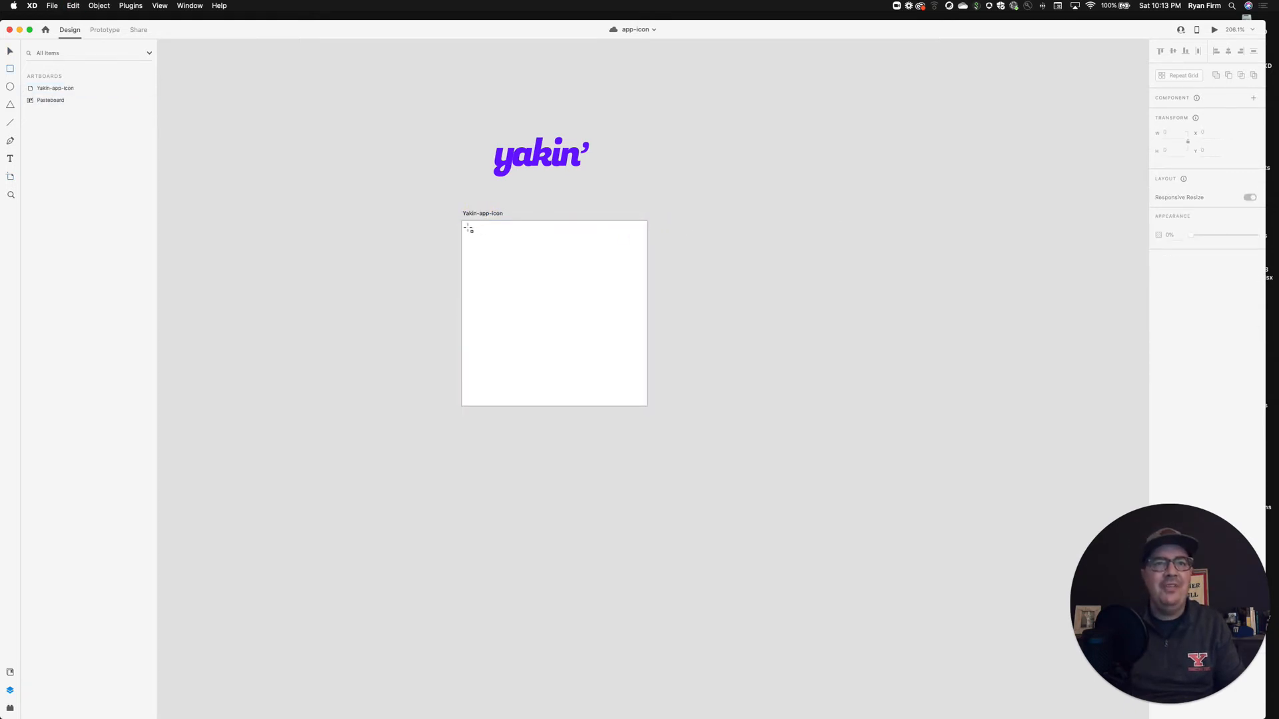
{"action": "left_click_drag", "start_coordinate": [467, 228], "coordinate": [639, 402]}
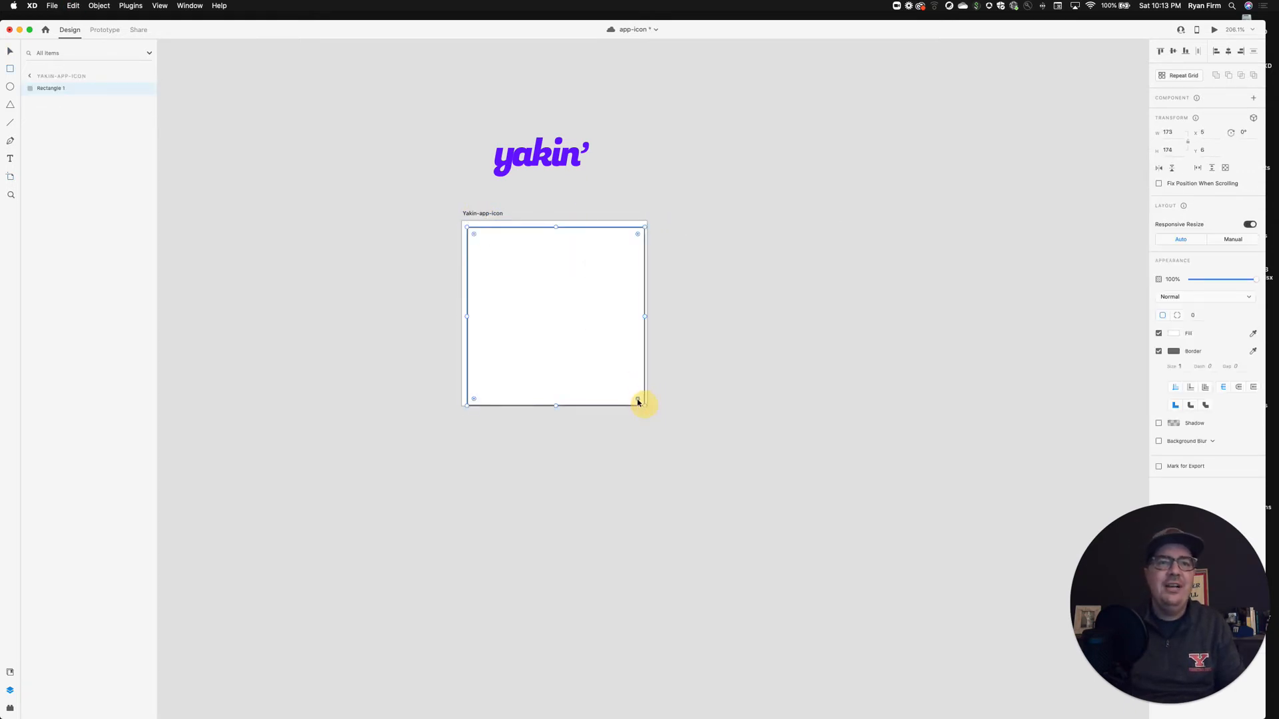
{"action": "left_click_drag", "start_coordinate": [467, 227], "coordinate": [462, 221]}
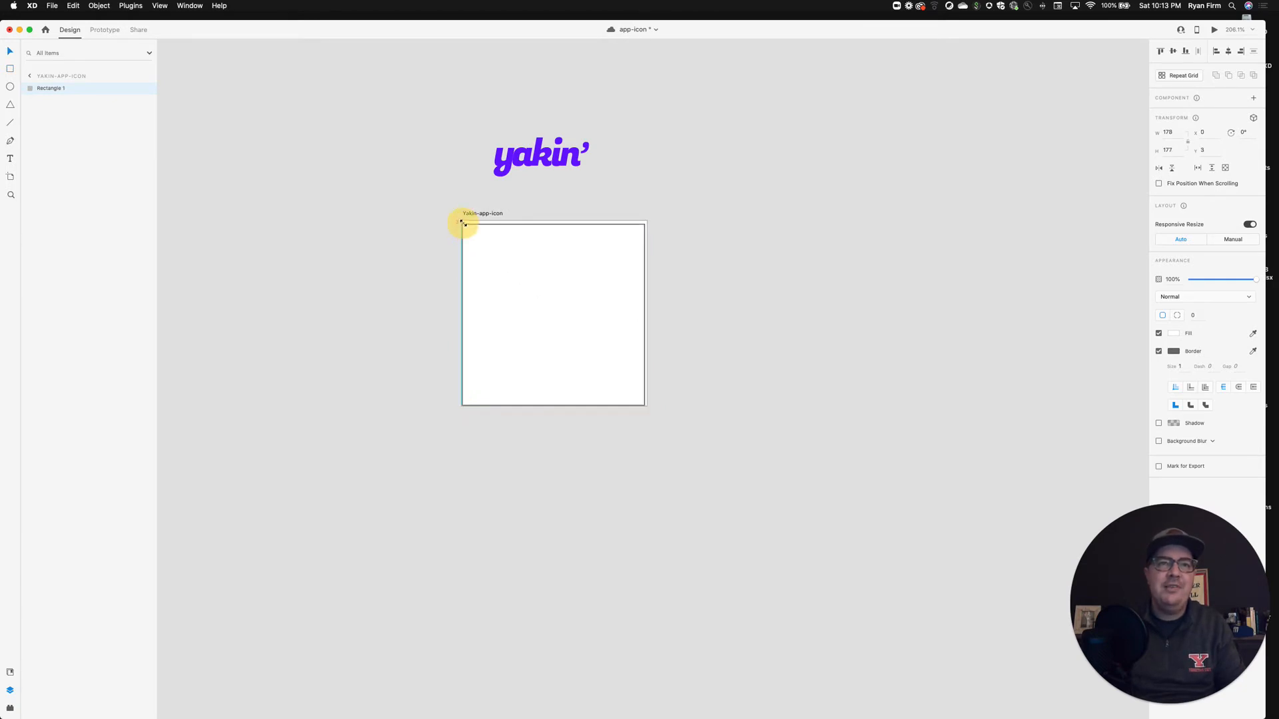
{"action": "left_click_drag", "start_coordinate": [644, 220], "coordinate": [647, 220]}
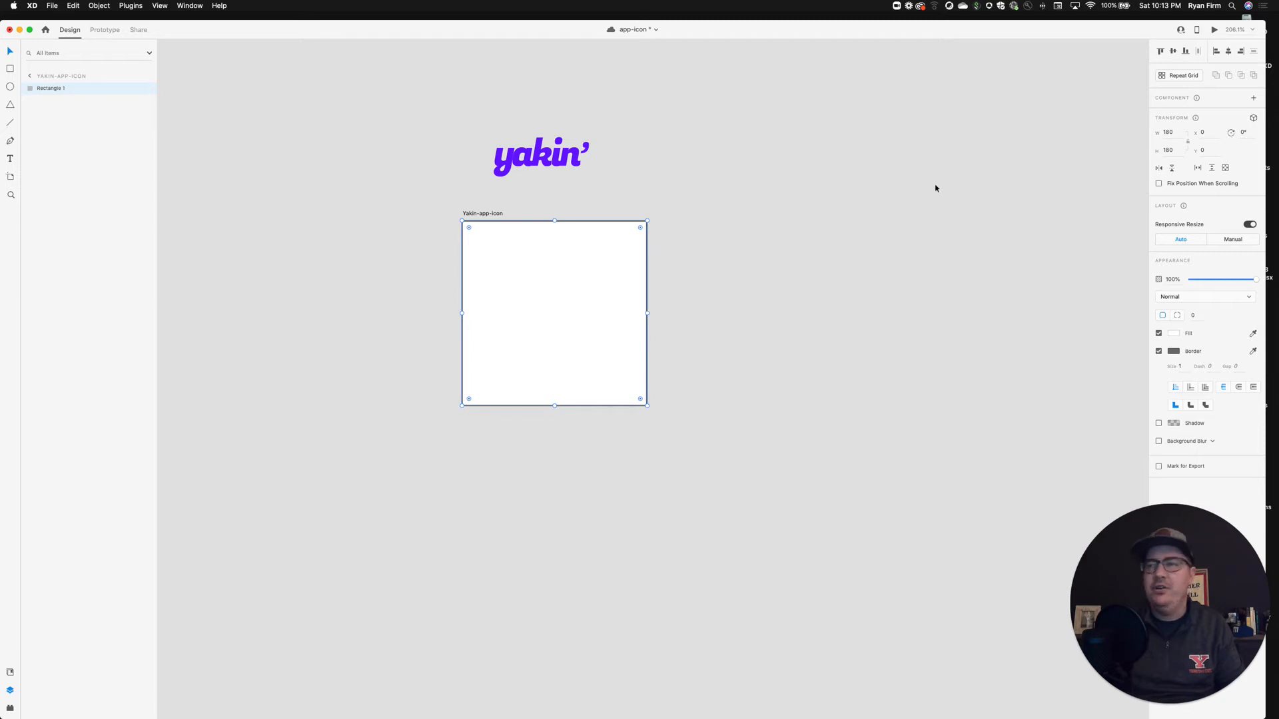
{"action": "left_click", "coordinate": [1158, 352]}
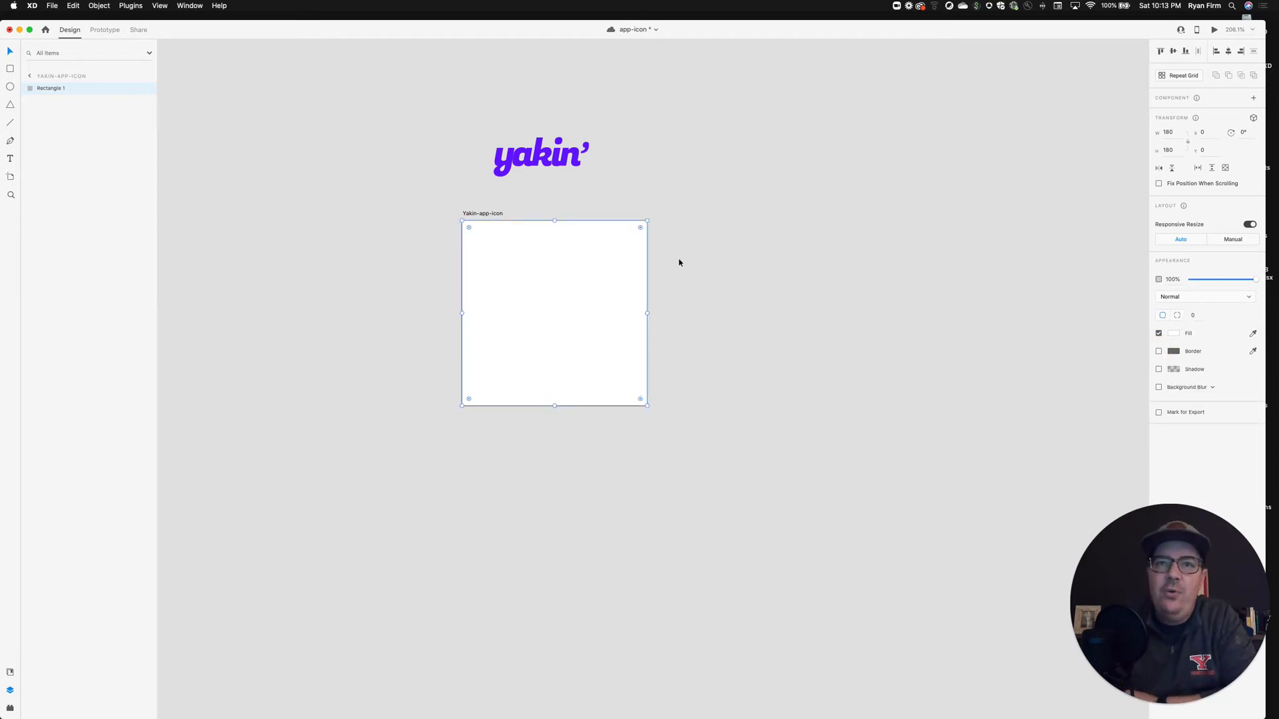
Round the rectangle's corners to a radius of about 16 and fill it with light grey
{"action": "left_click_drag", "start_coordinate": [640, 227], "coordinate": [631, 237]}
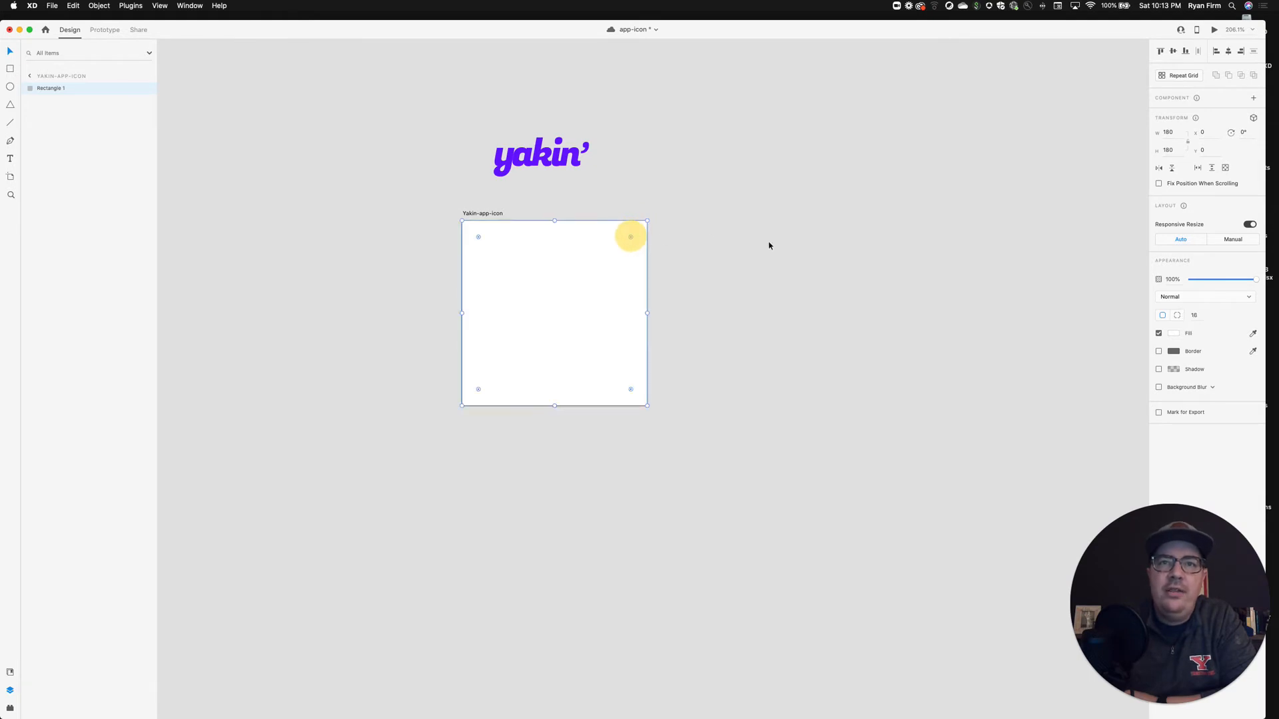
{"action": "left_click", "coordinate": [1172, 333]}
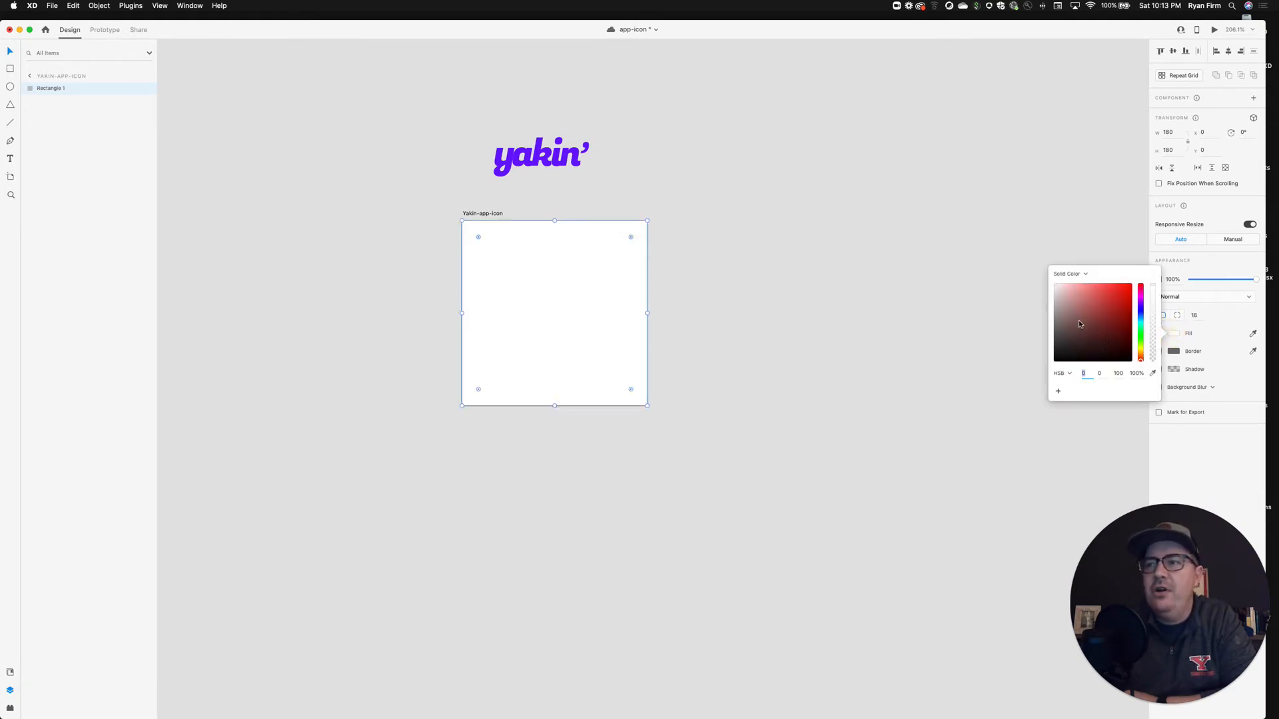
{"action": "left_click", "coordinate": [1053, 294]}
{"action": "left_click", "coordinate": [906, 253]}
{"action": "left_click", "coordinate": [587, 261]}
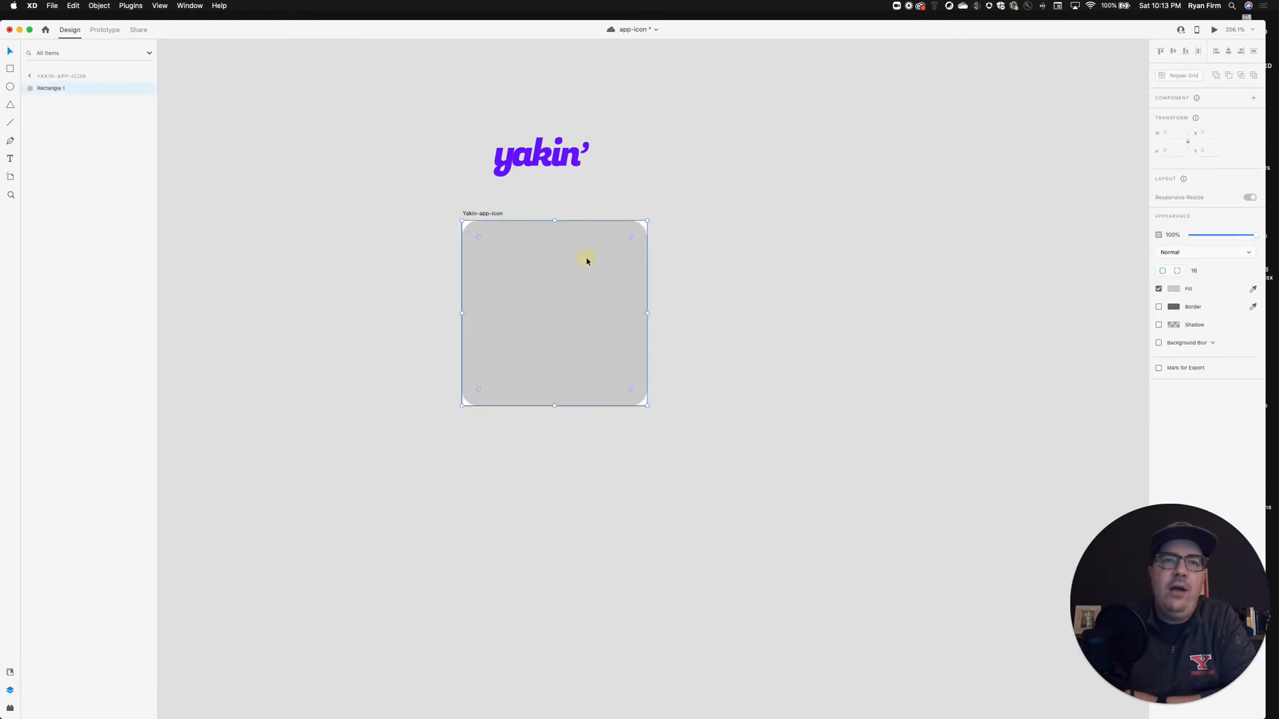
Try corner radii of about 40 and exactly 20 on the grey rectangle
{"action": "left_click_drag", "start_coordinate": [630, 238], "coordinate": [617, 254]}
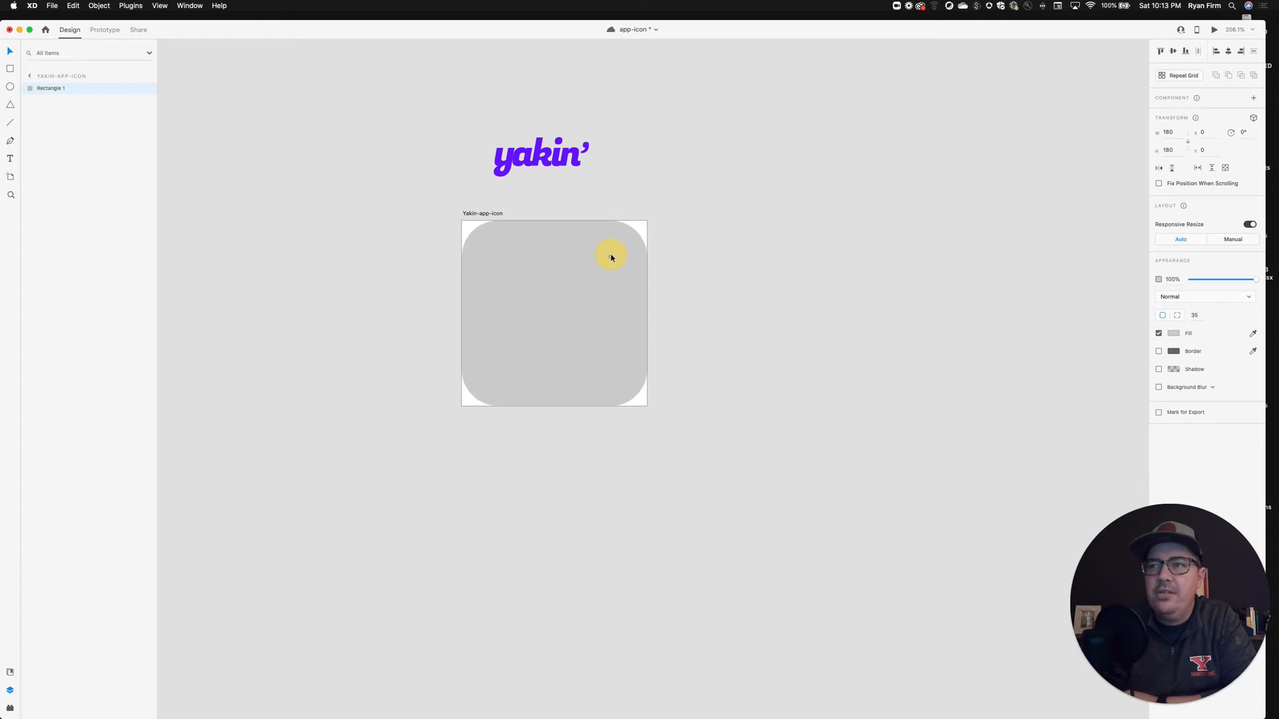
{"action": "left_click_drag", "start_coordinate": [612, 258], "coordinate": [606, 261]}
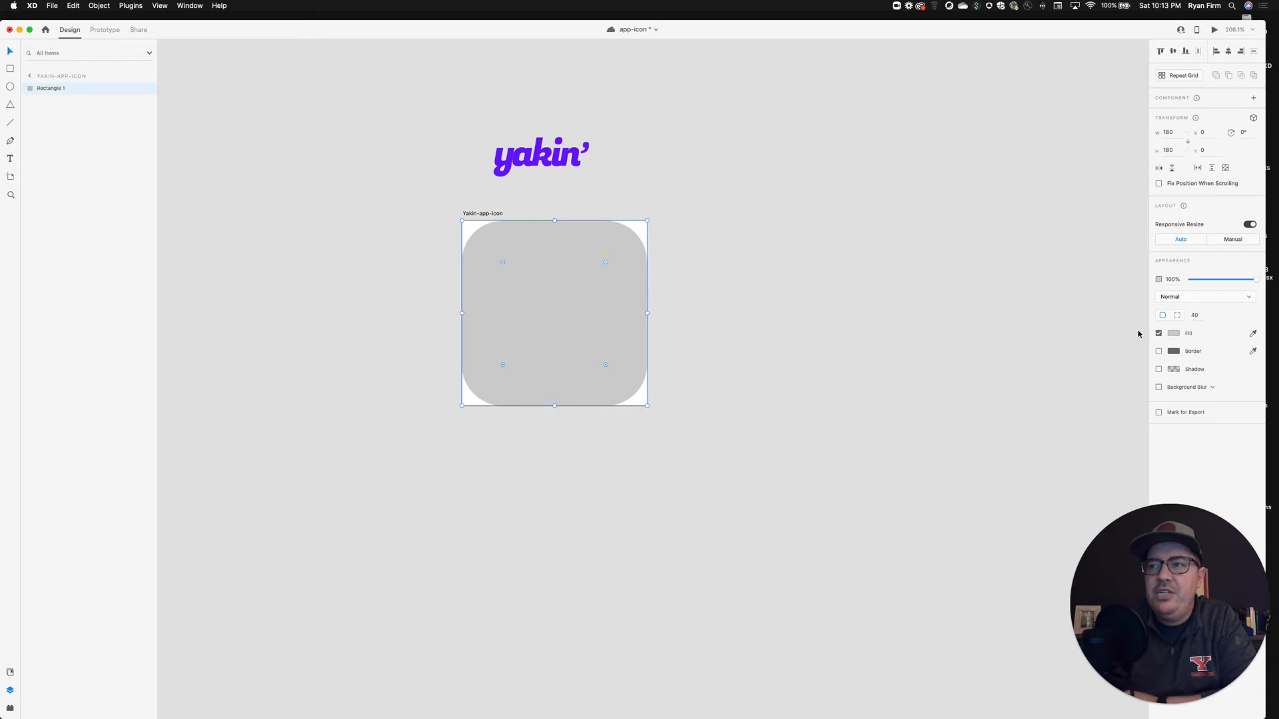
{"action": "left_click", "coordinate": [1194, 315]}
{"action": "type", "text": "20"}
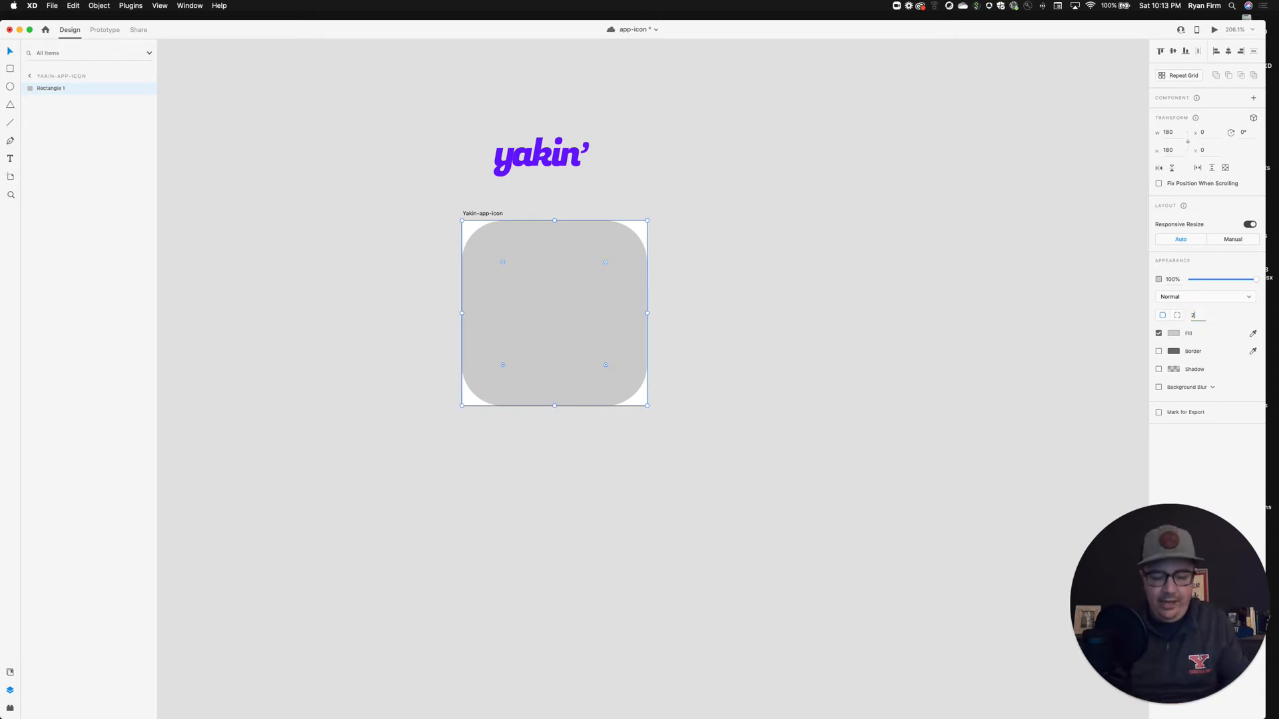
{"action": "key", "text": "Return"}
Set the grey rectangle's corner radius to 40
{"action": "left_click", "coordinate": [1194, 315]}
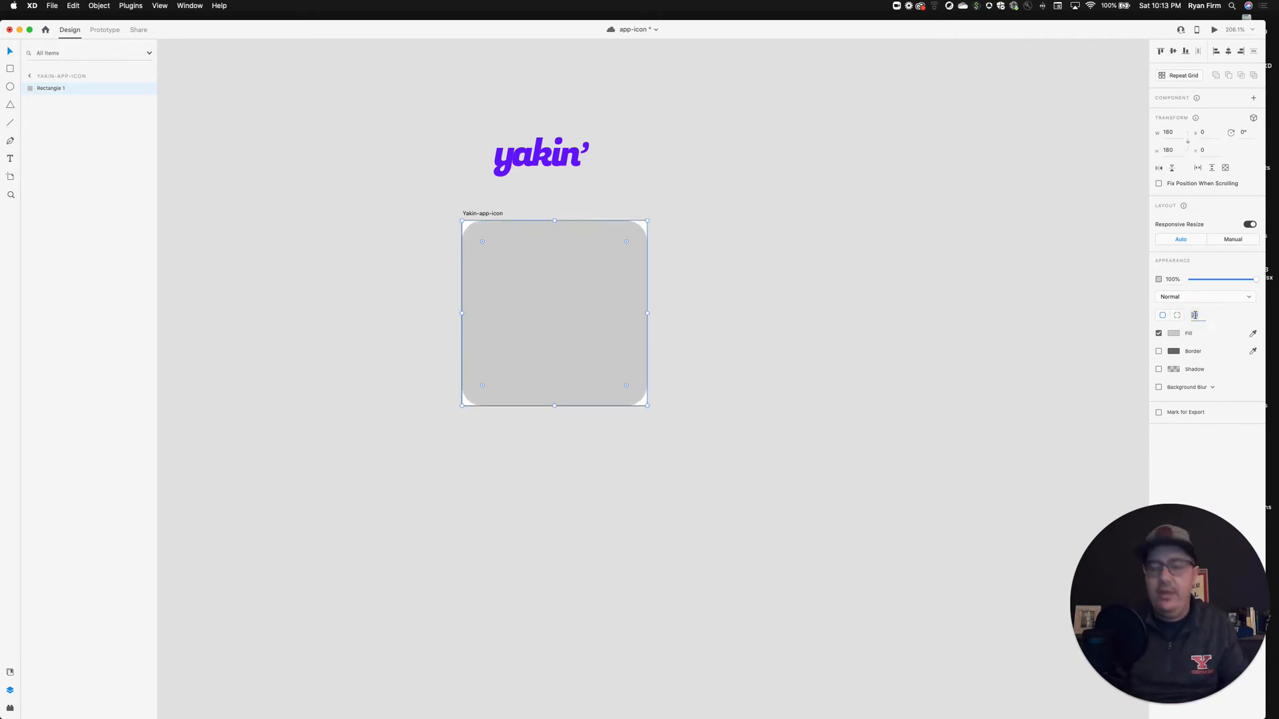
{"action": "type", "text": "40"}
{"action": "key", "text": "Return"}
{"action": "left_click", "coordinate": [815, 297]}
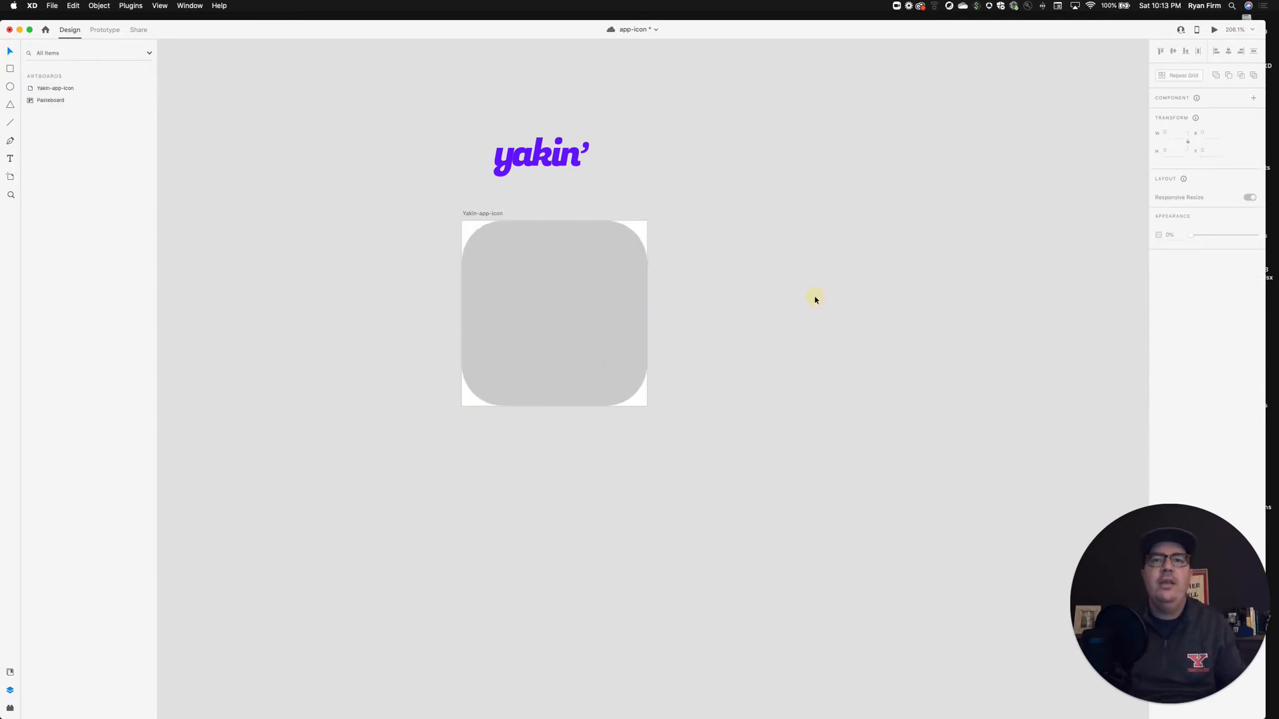
Move the yakin' wordmark onto the grey rectangle, enlarge it to about 137 × 57 and center it
{"action": "left_click", "coordinate": [576, 266]}
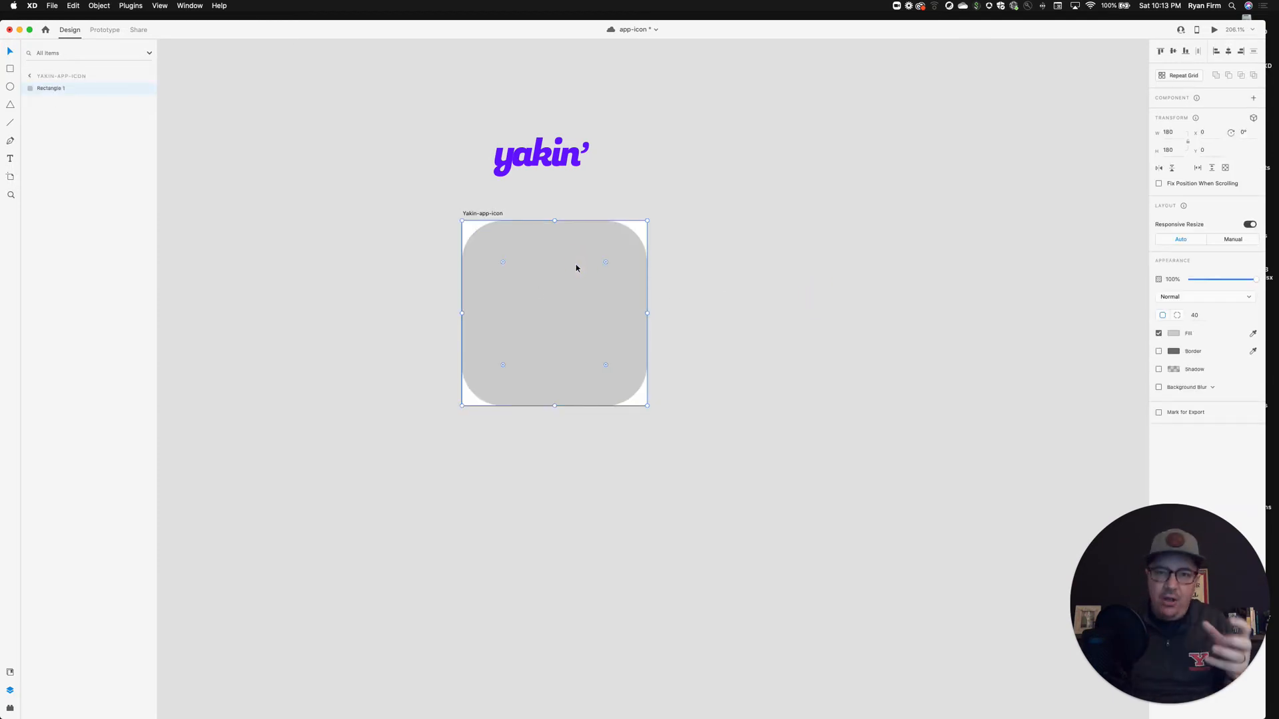
{"action": "scroll", "coordinate": [575, 263], "scroll_direction": "right", "scroll_amount": 3}
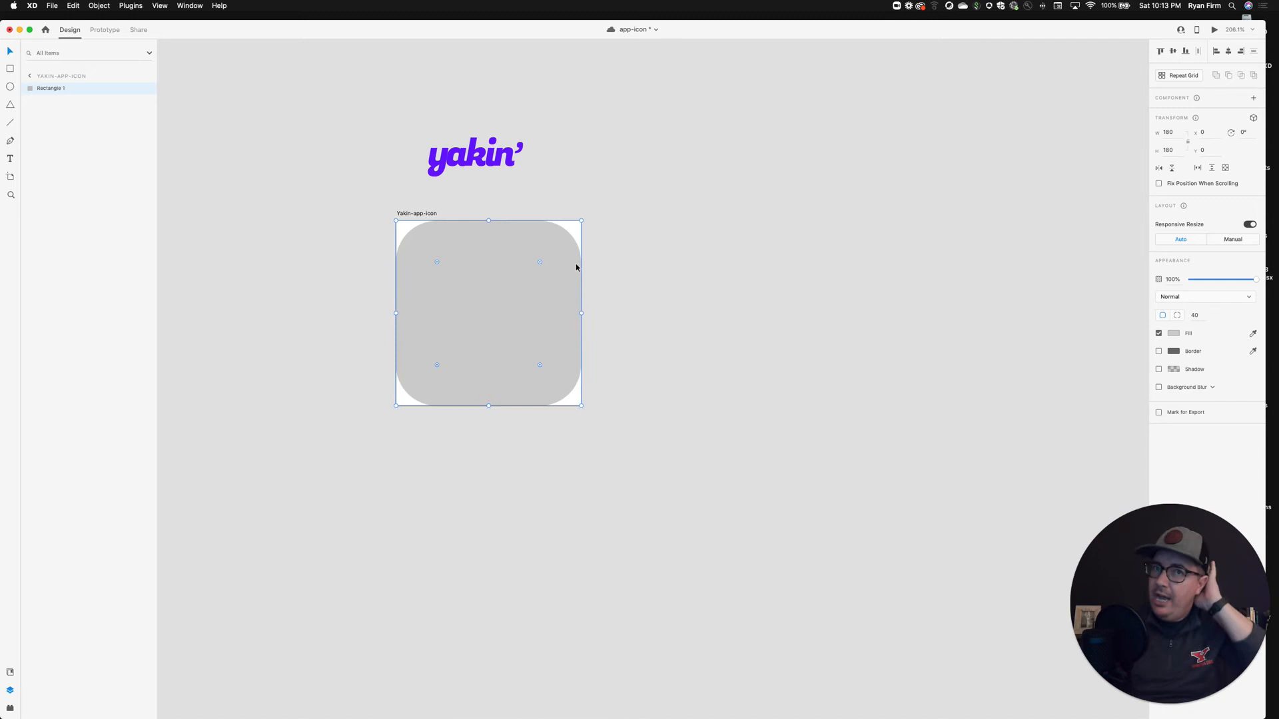
{"action": "left_click", "coordinate": [478, 158]}
{"action": "left_click_drag", "start_coordinate": [479, 158], "coordinate": [560, 286]}
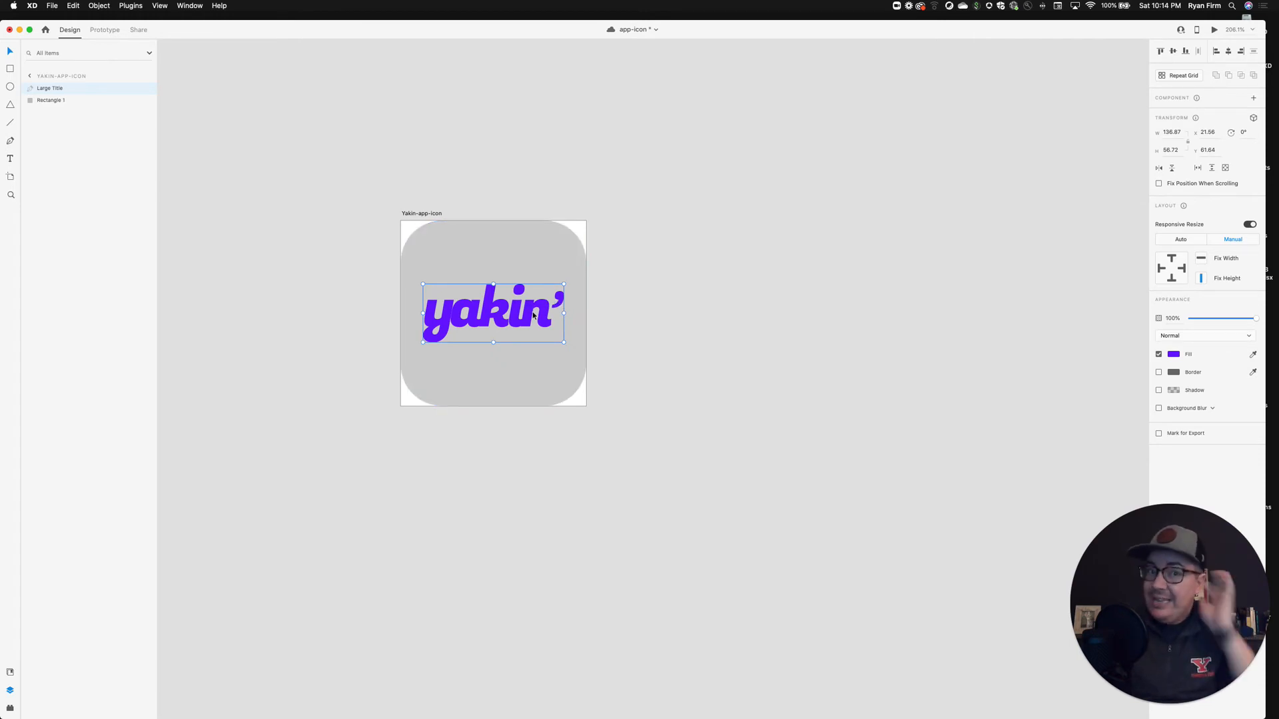
Duplicate the centered wordmark and place the copy on the pasteboard to the right of the artboard
{"action": "left_click", "coordinate": [522, 259]}
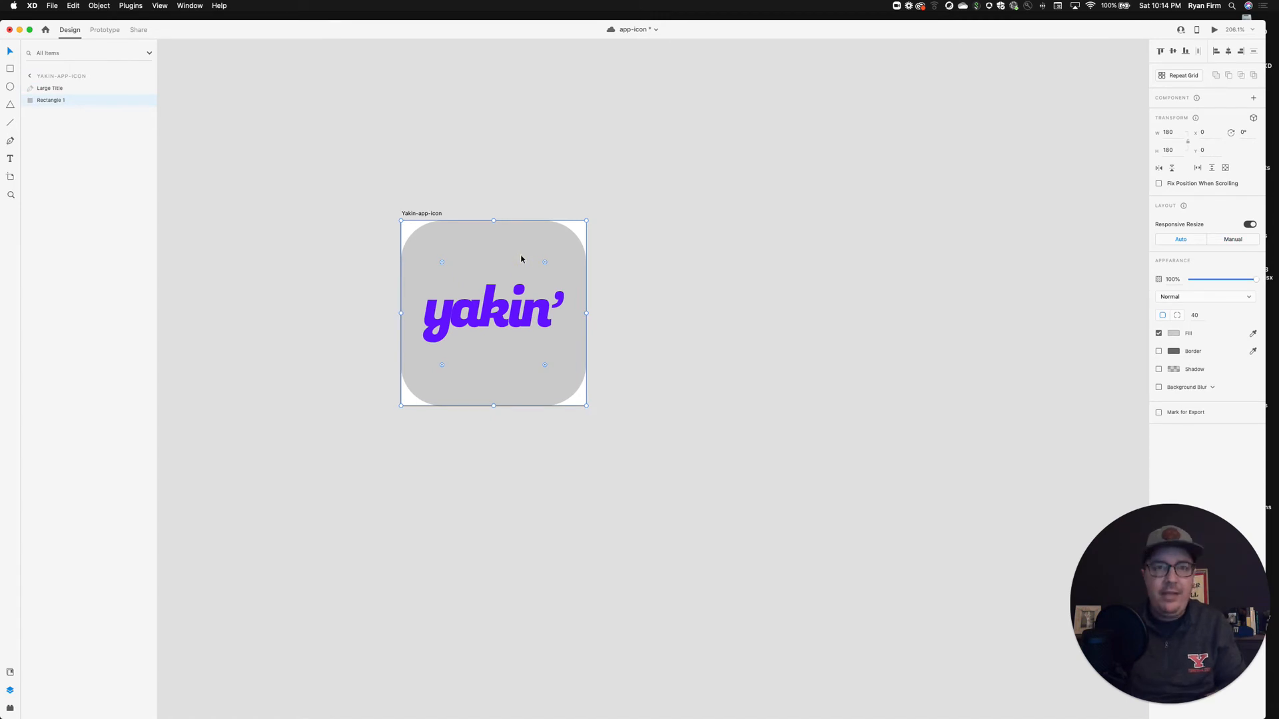
{"action": "left_click", "coordinate": [520, 290]}
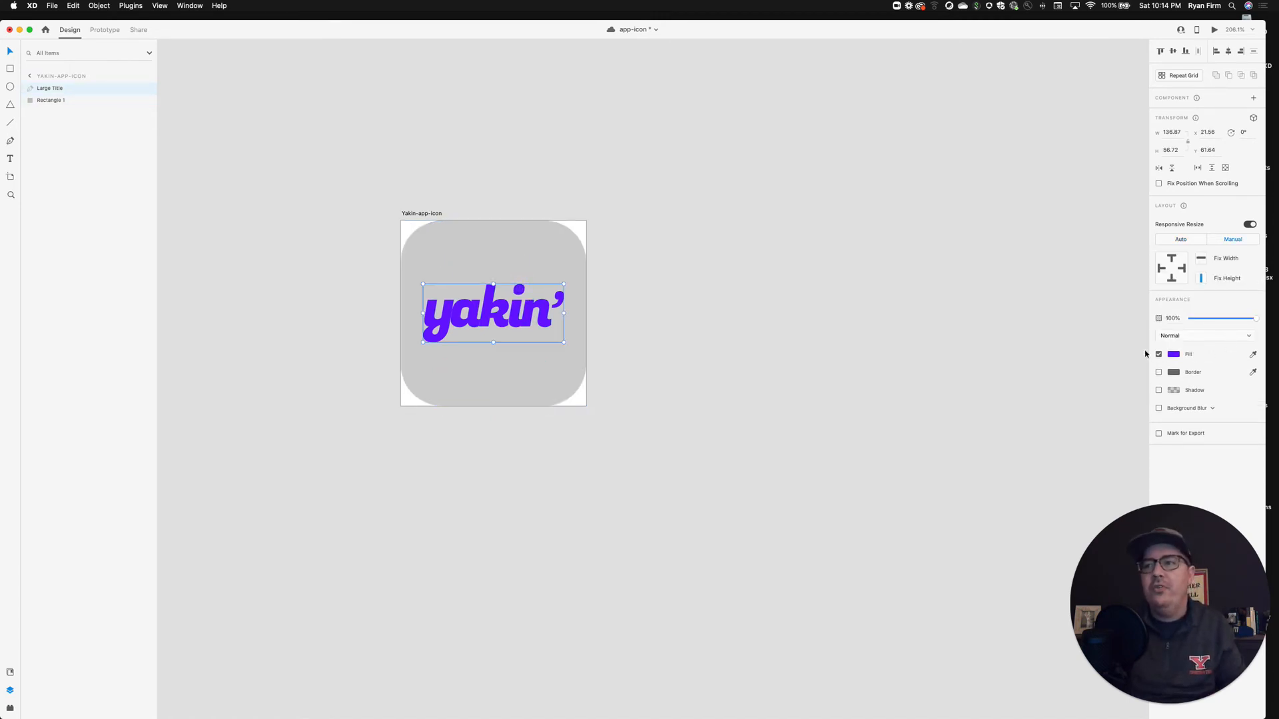
{"action": "left_click_drag", "start_coordinate": [531, 318], "coordinate": [762, 319]}
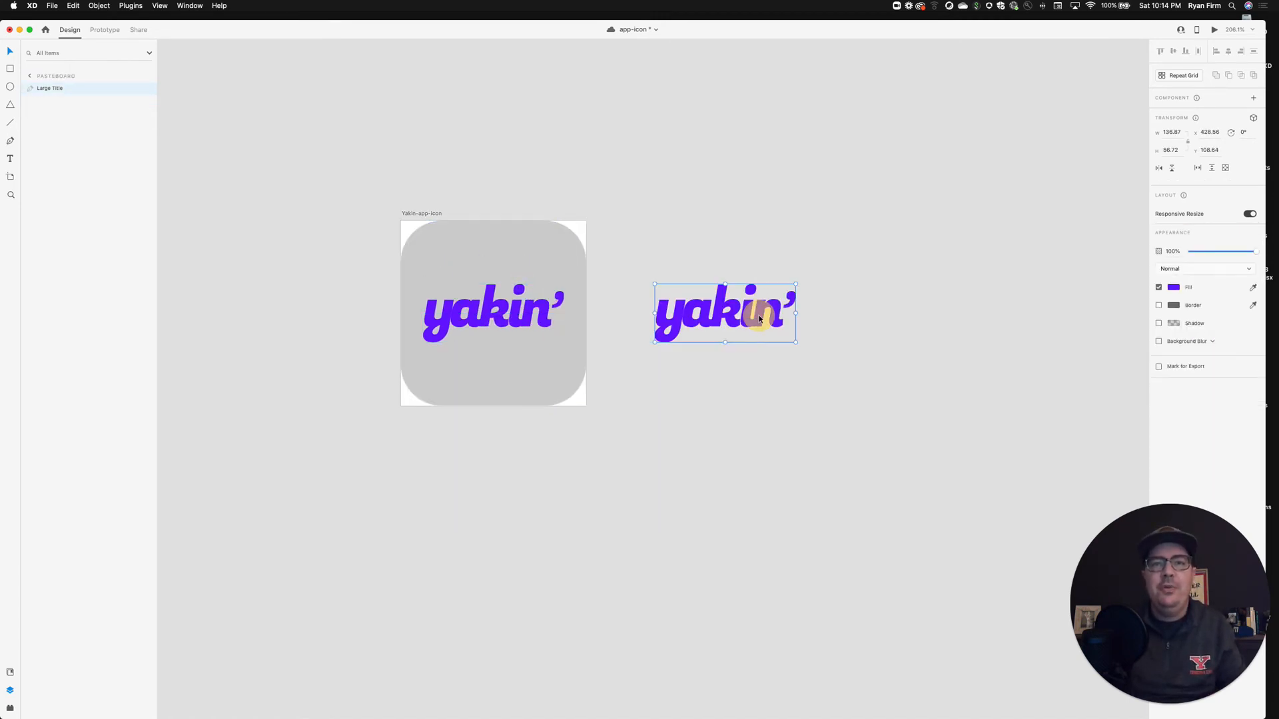
{"action": "left_click", "coordinate": [721, 218]}
Fill the rounded rectangle with the purple sampled from the wordmark copy beside the artboard
{"action": "left_click", "coordinate": [524, 262]}
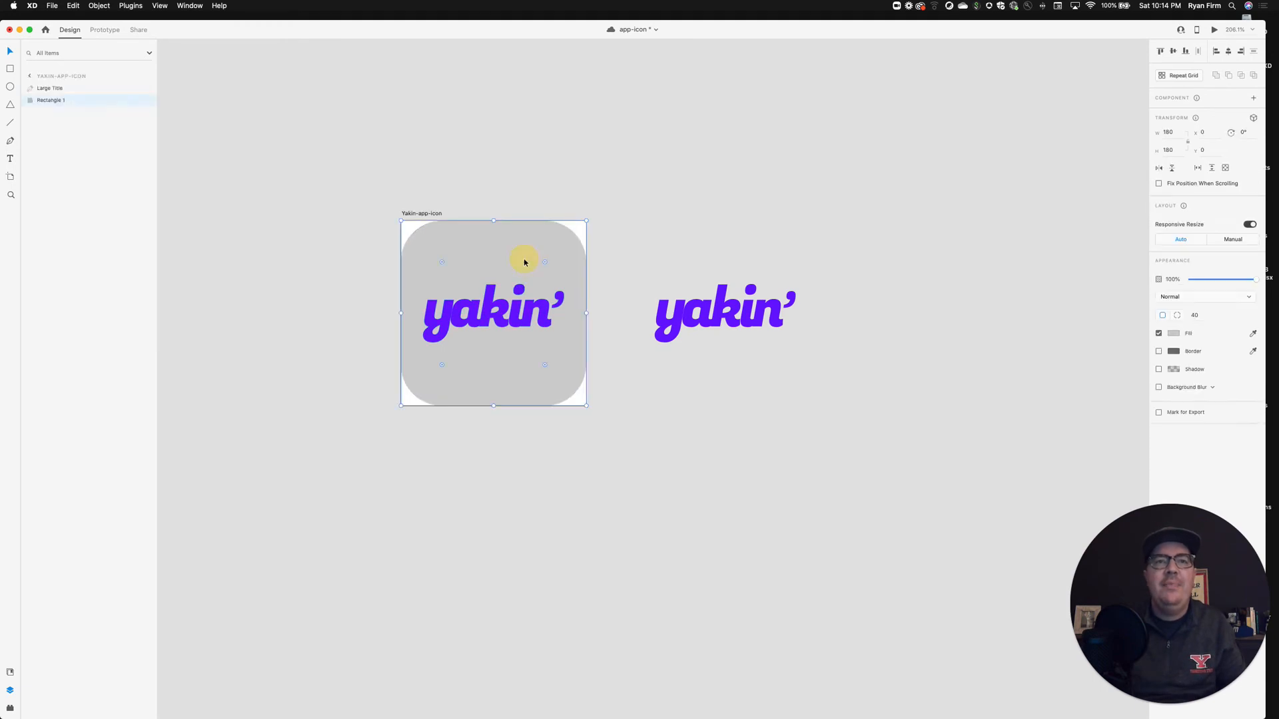
{"action": "key", "text": "i"}
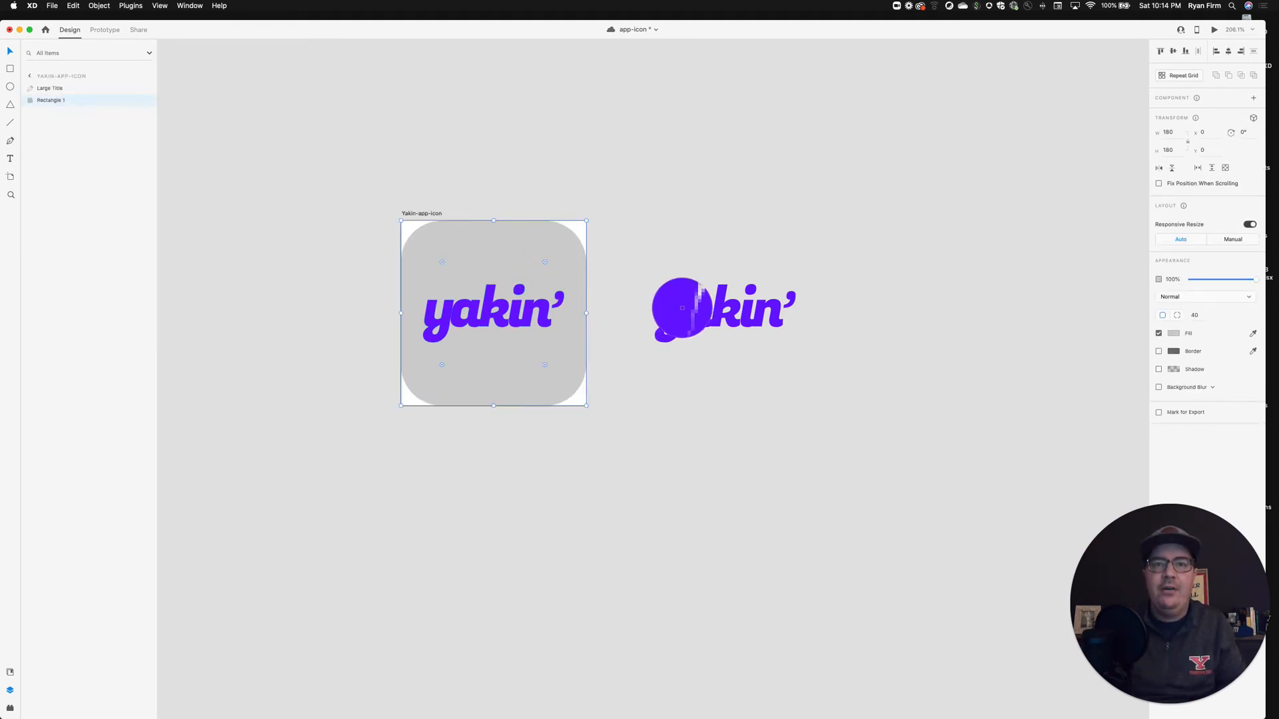
{"action": "left_click", "coordinate": [677, 308]}
{"action": "left_click", "coordinate": [658, 238]}
Fill the wordmark on the icon with the white sampled from the artboard's corner
{"action": "left_click", "coordinate": [485, 318]}
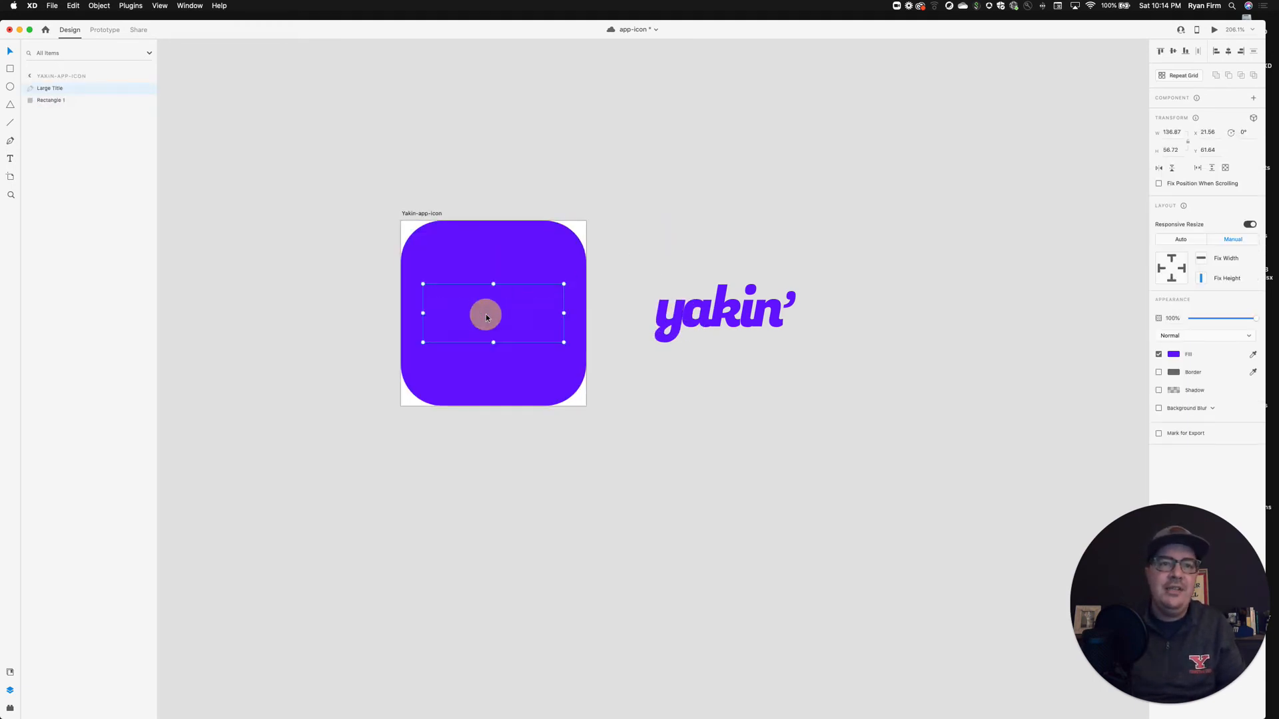
{"action": "left_click", "coordinate": [563, 238]}
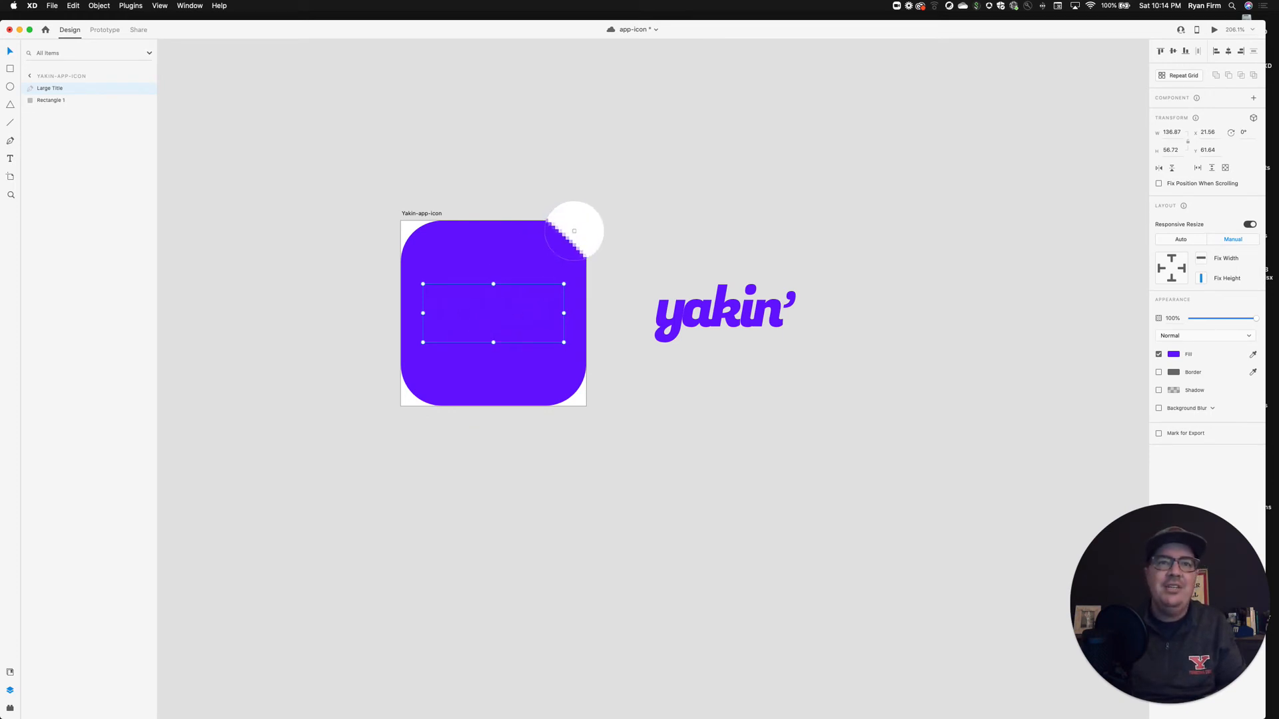
{"action": "left_click", "coordinate": [571, 226]}
{"action": "left_click", "coordinate": [640, 210]}
{"action": "left_click", "coordinate": [528, 320]}
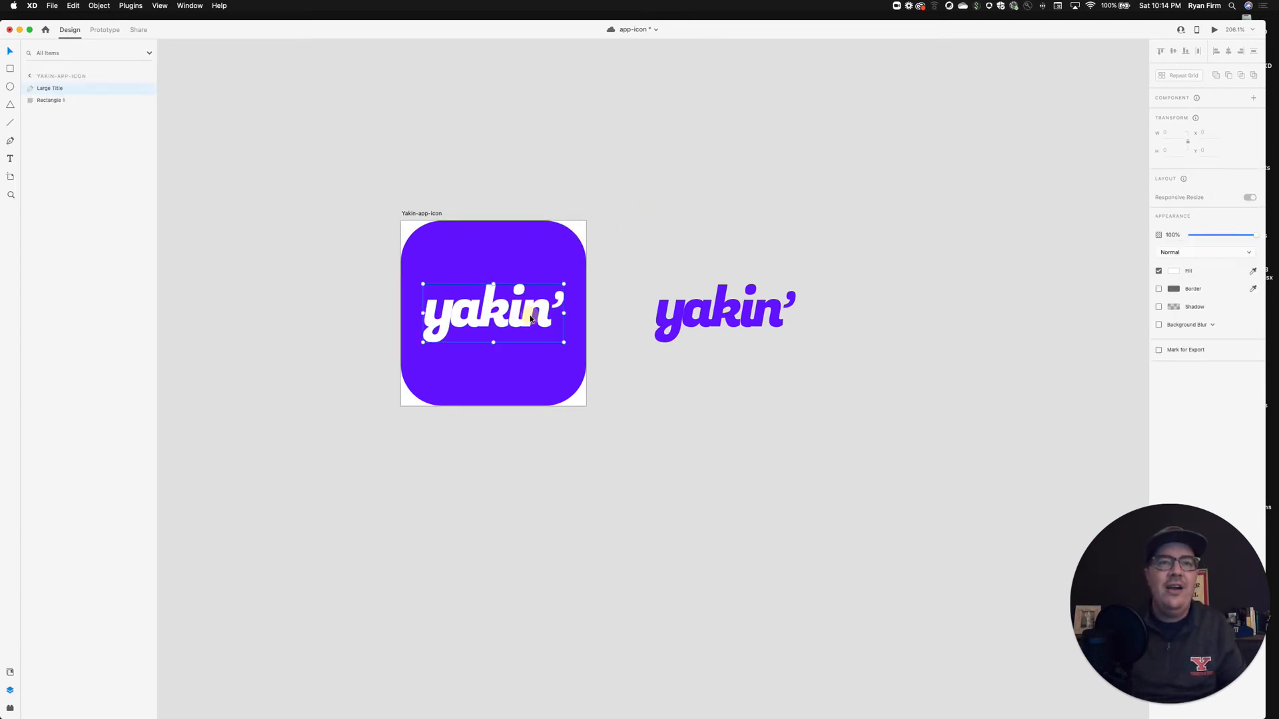
{"action": "left_click", "coordinate": [538, 276]}
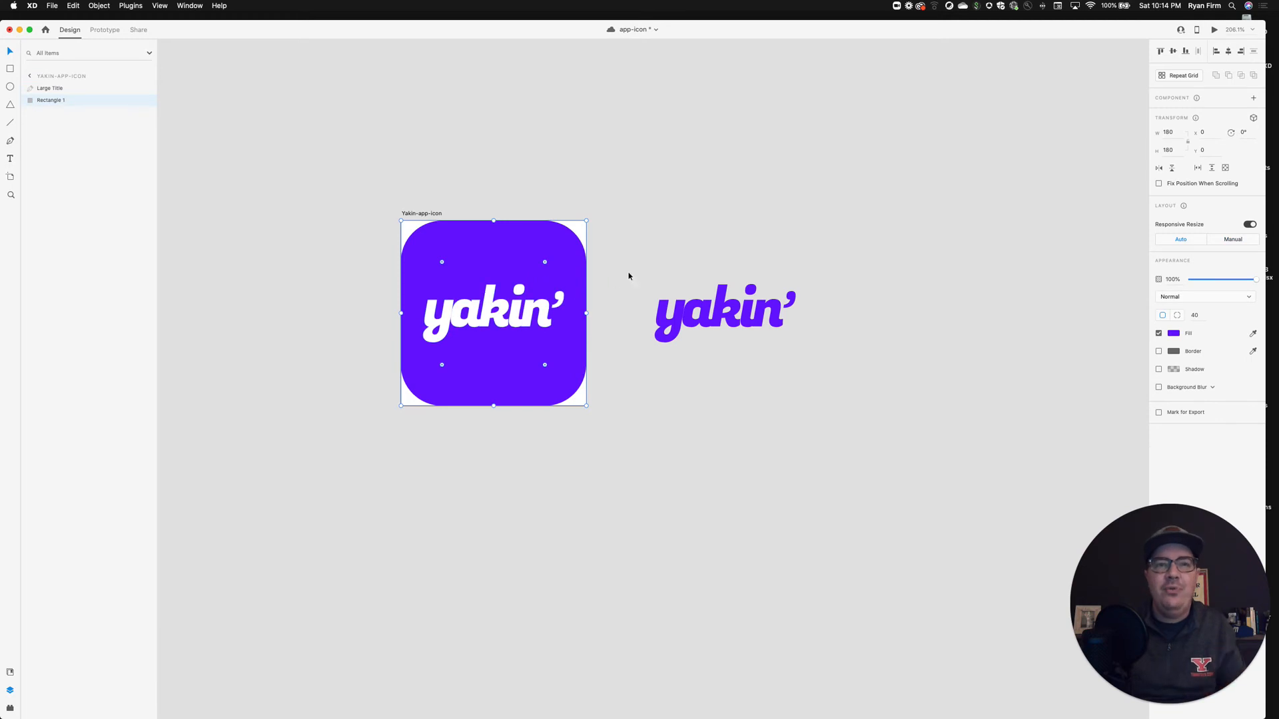
{"action": "left_click", "coordinate": [614, 223]}
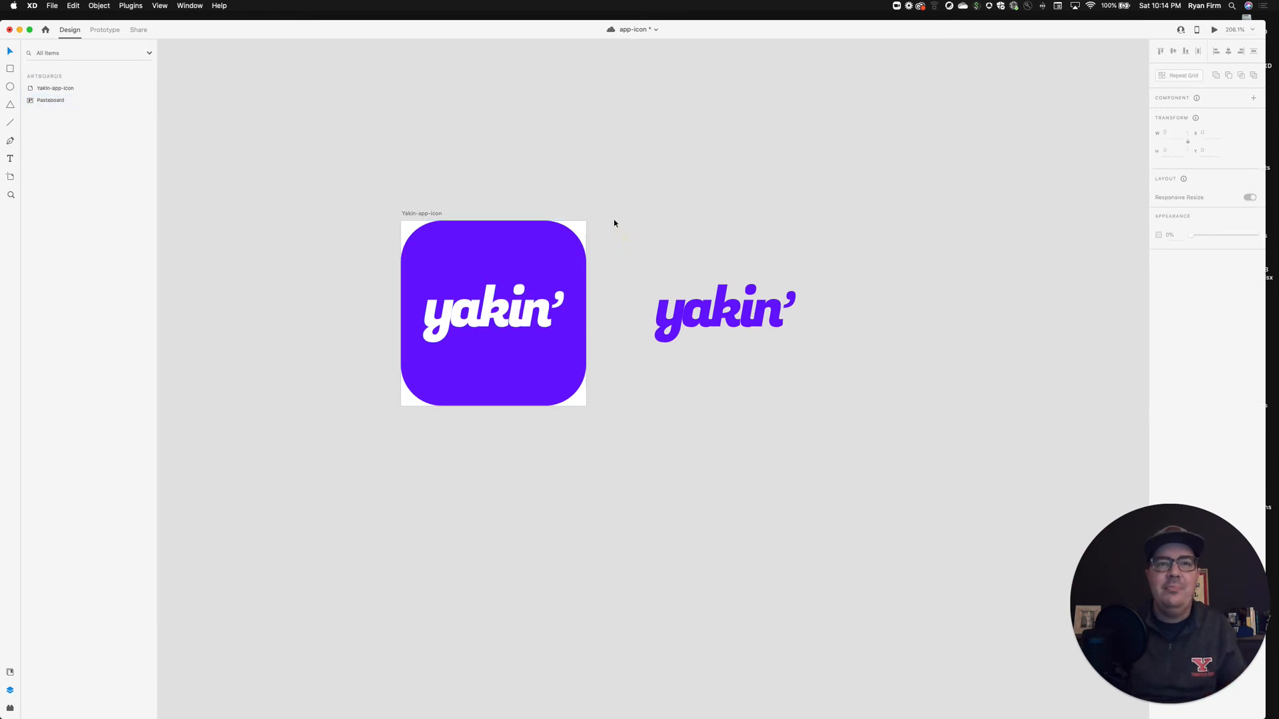
{"action": "left_click", "coordinate": [506, 234]}
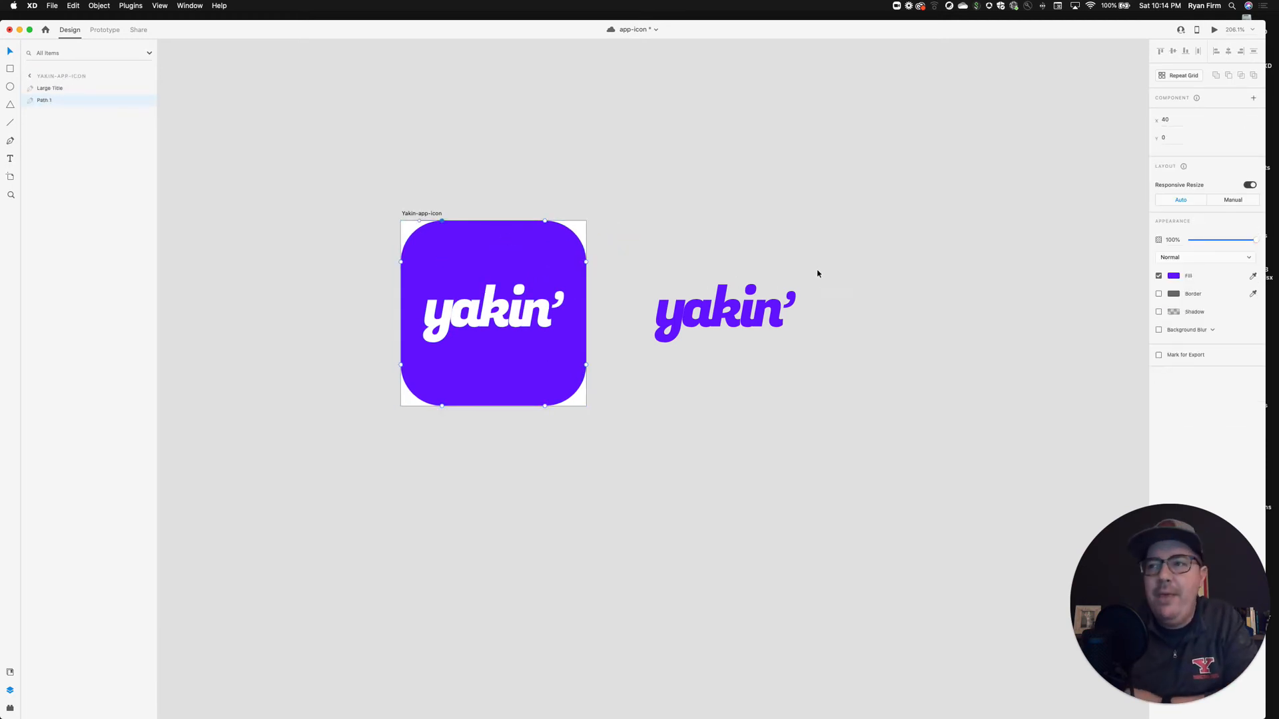
Change the rounded rectangle's fill to a linear gradient and set its lower color stop to the purple sampled from the wordmark copy
{"action": "left_click", "coordinate": [802, 220]}
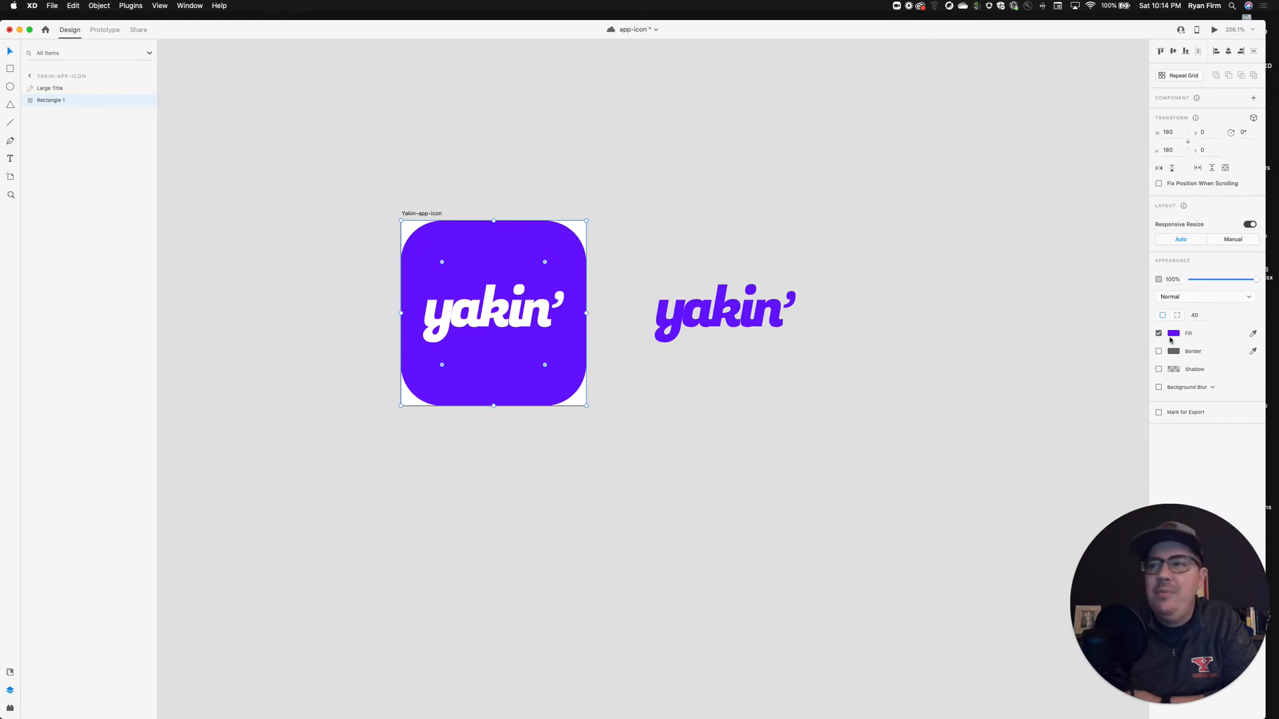
{"action": "left_click", "coordinate": [1172, 335]}
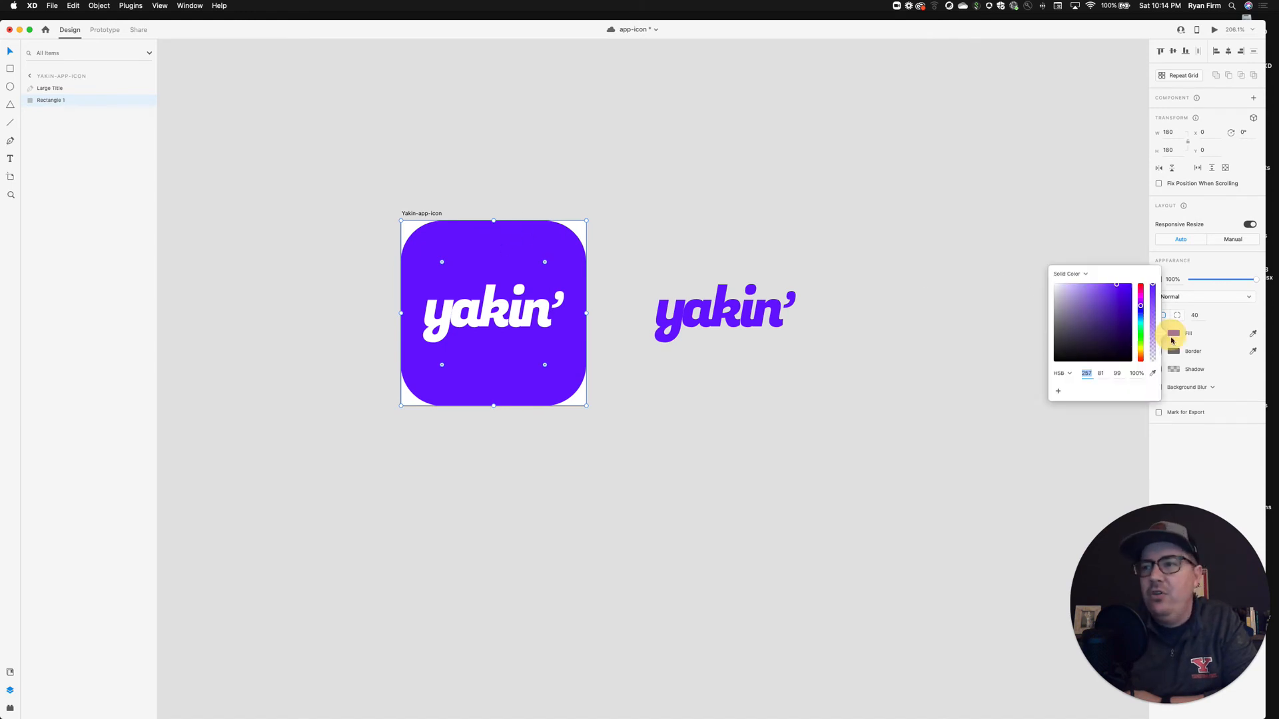
{"action": "left_click", "coordinate": [1069, 274]}
{"action": "left_click", "coordinate": [1076, 285]}
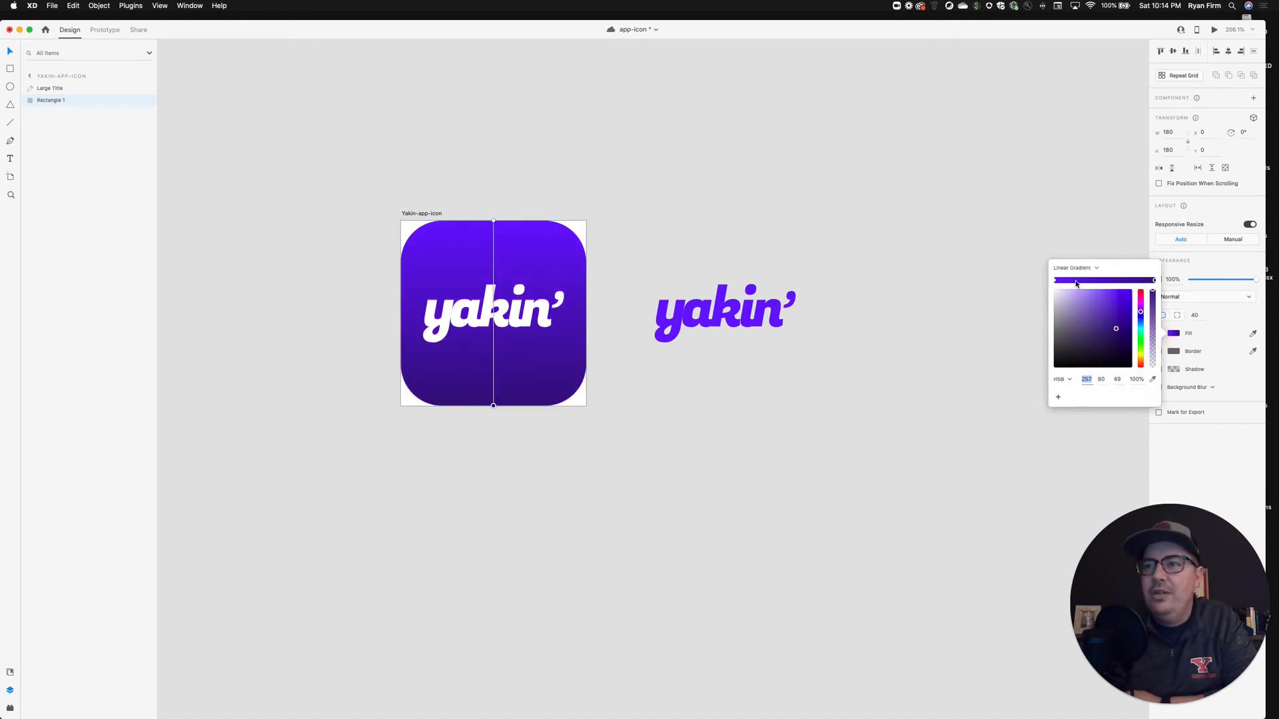
{"action": "left_click", "coordinate": [1153, 379]}
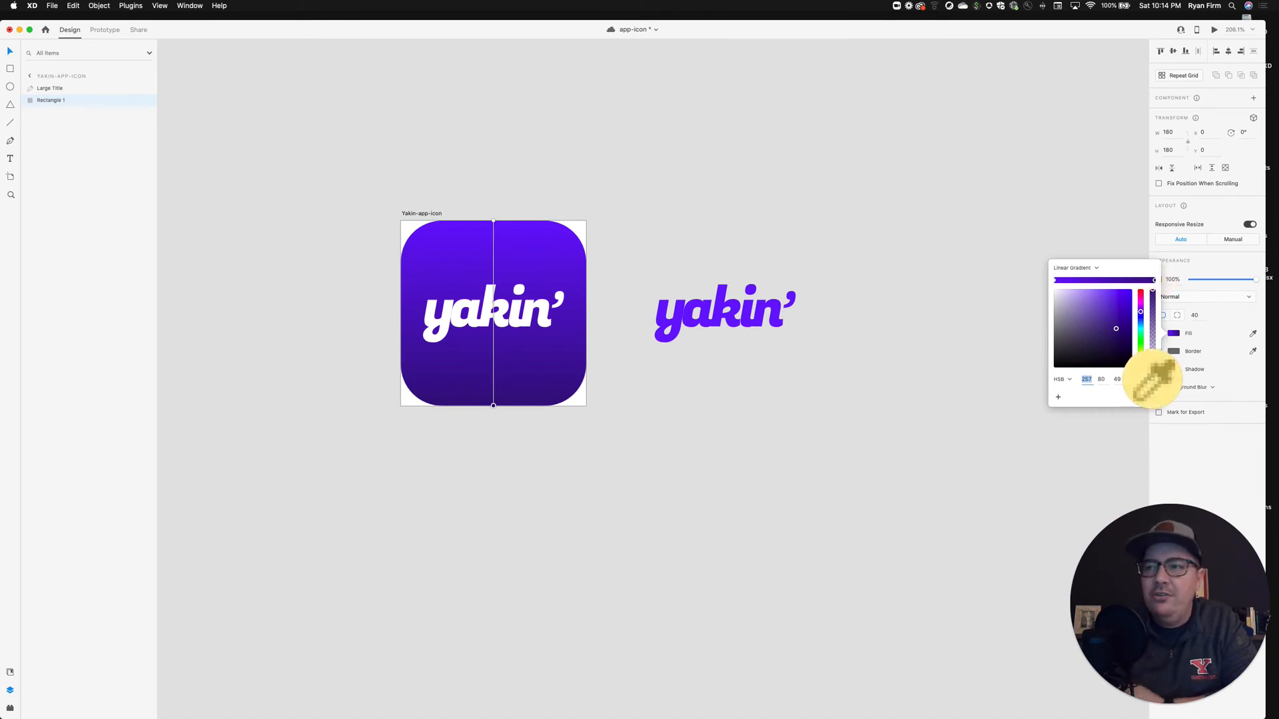
{"action": "left_click", "coordinate": [773, 314]}
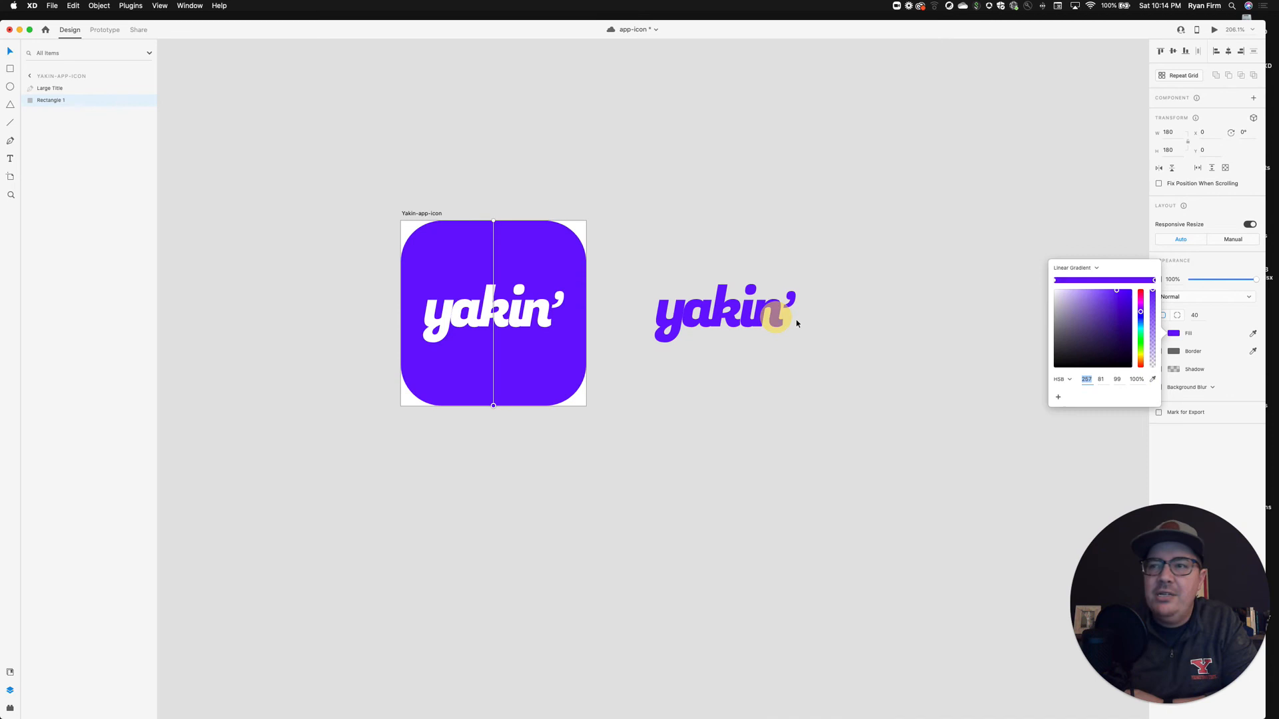
Darken the gradient's lower color stop by setting its HSB brightness to 79
{"action": "left_click", "coordinate": [1117, 379]}
{"action": "type", "text": "79"}
{"action": "key", "text": "Return"}
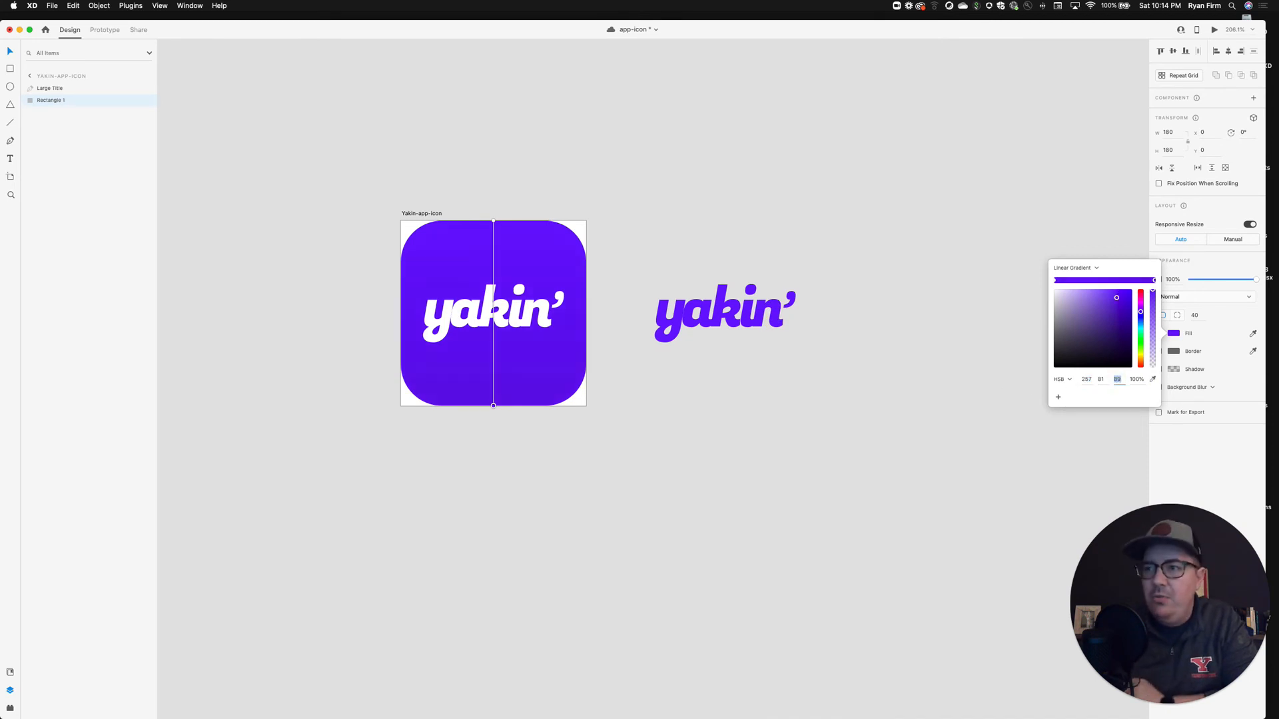
{"action": "type", "text": "69"}
{"action": "key", "text": "Return"}
{"action": "key", "text": "shift+Up"}
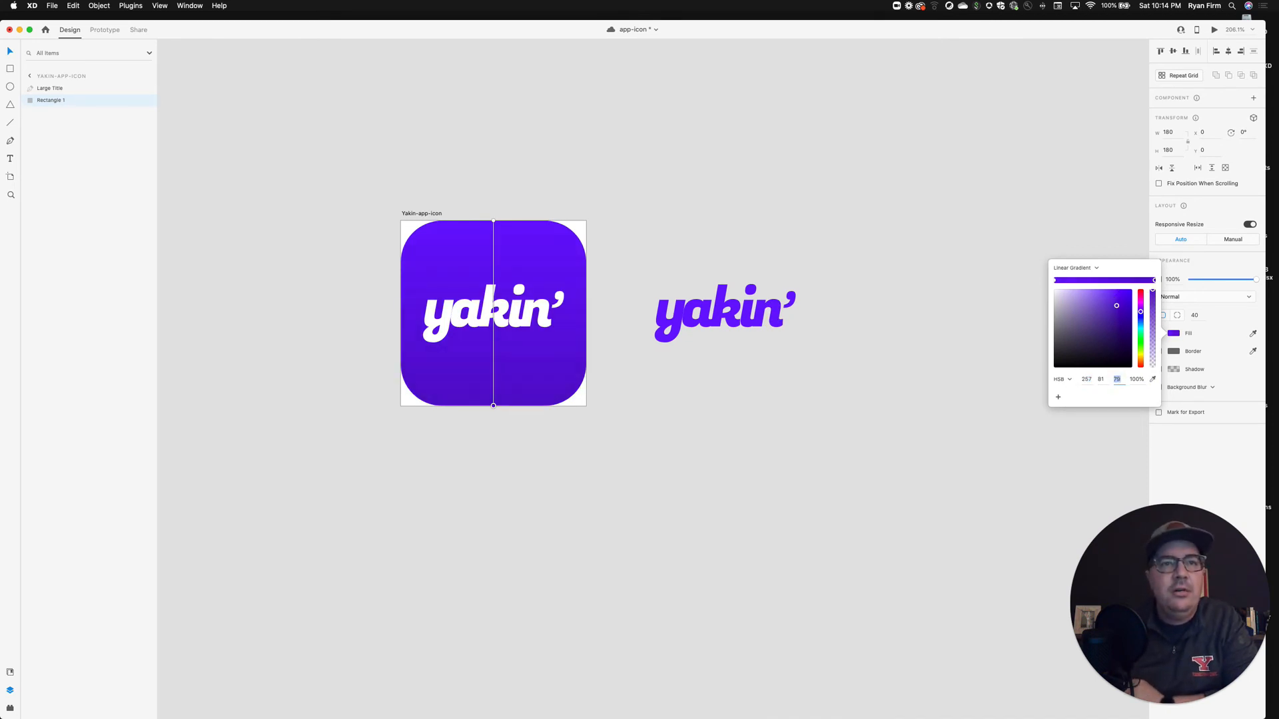
{"action": "key", "text": "shift+Up"}
{"action": "key", "text": "shift+Up"}
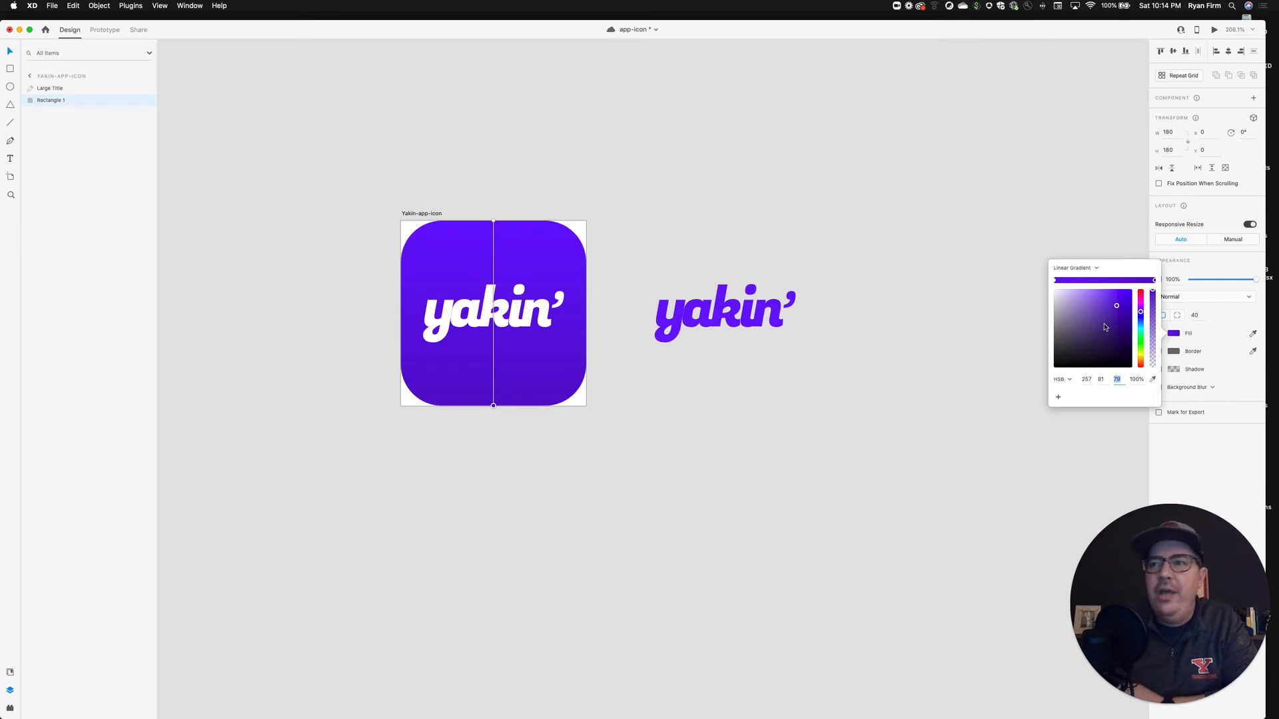
Lighten the gradient's upper color stop by setting its HSB saturation to 71
{"action": "left_click", "coordinate": [1101, 379]}
{"action": "key", "text": "shift+Down"}
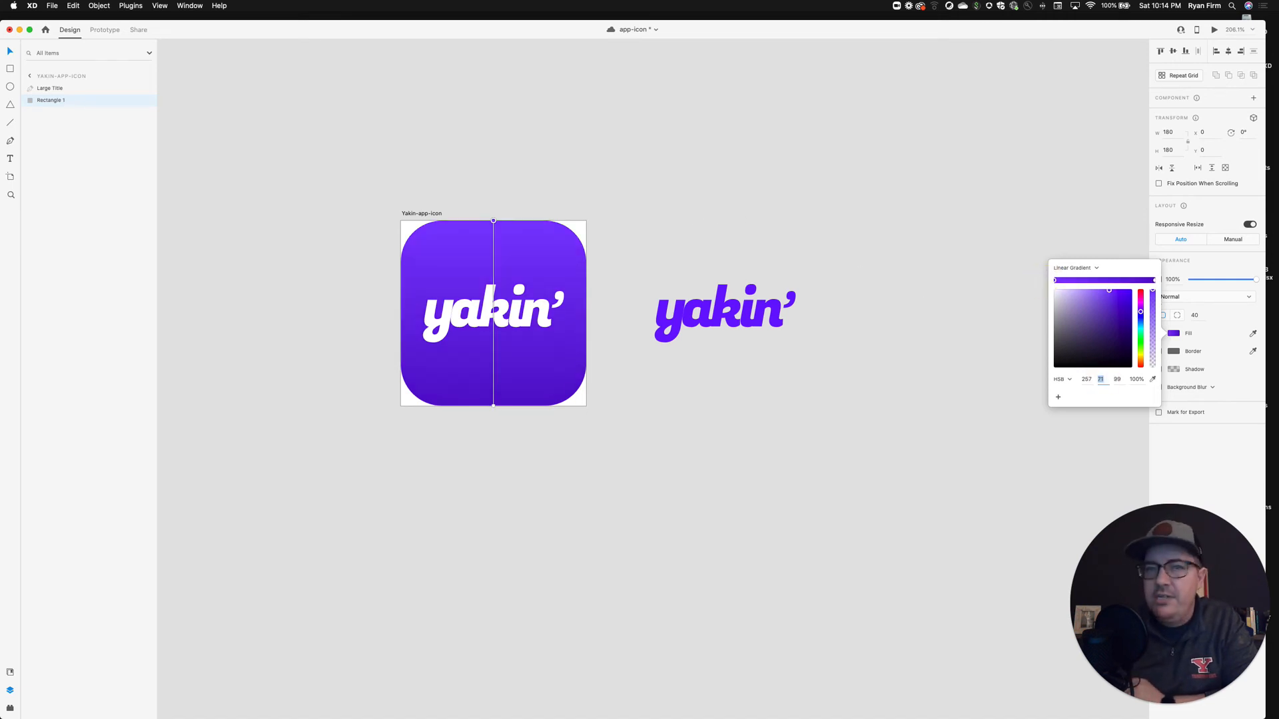
{"action": "key", "text": "shift+Down"}
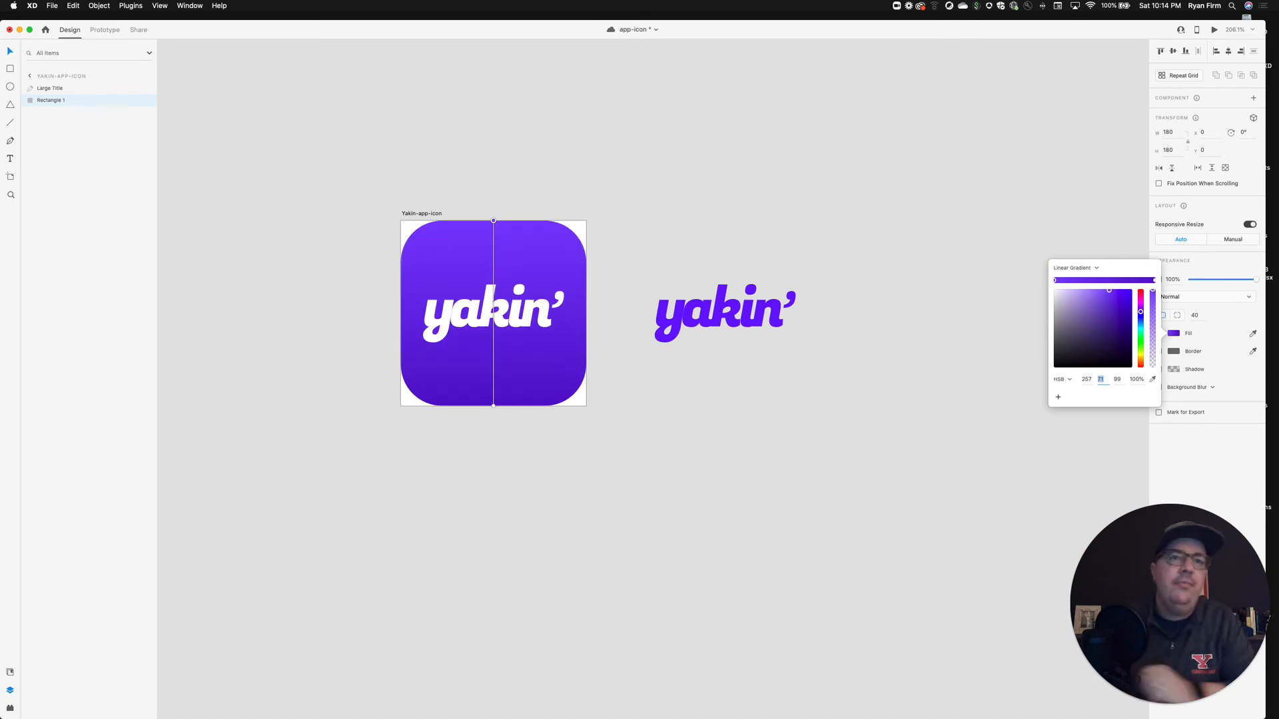
{"action": "left_click", "coordinate": [713, 184]}
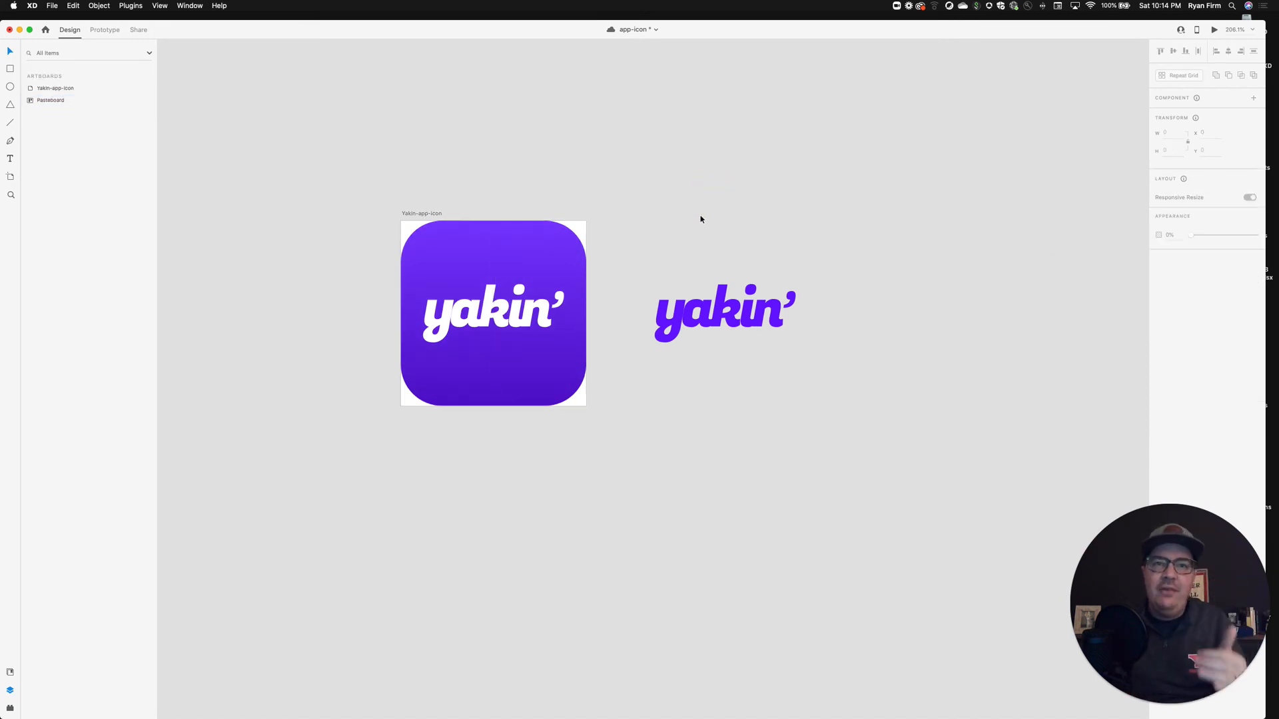
Enlarge the icon's white wordmark slightly and group it with the gradient rounded rectangle
{"action": "left_click", "coordinate": [527, 319]}
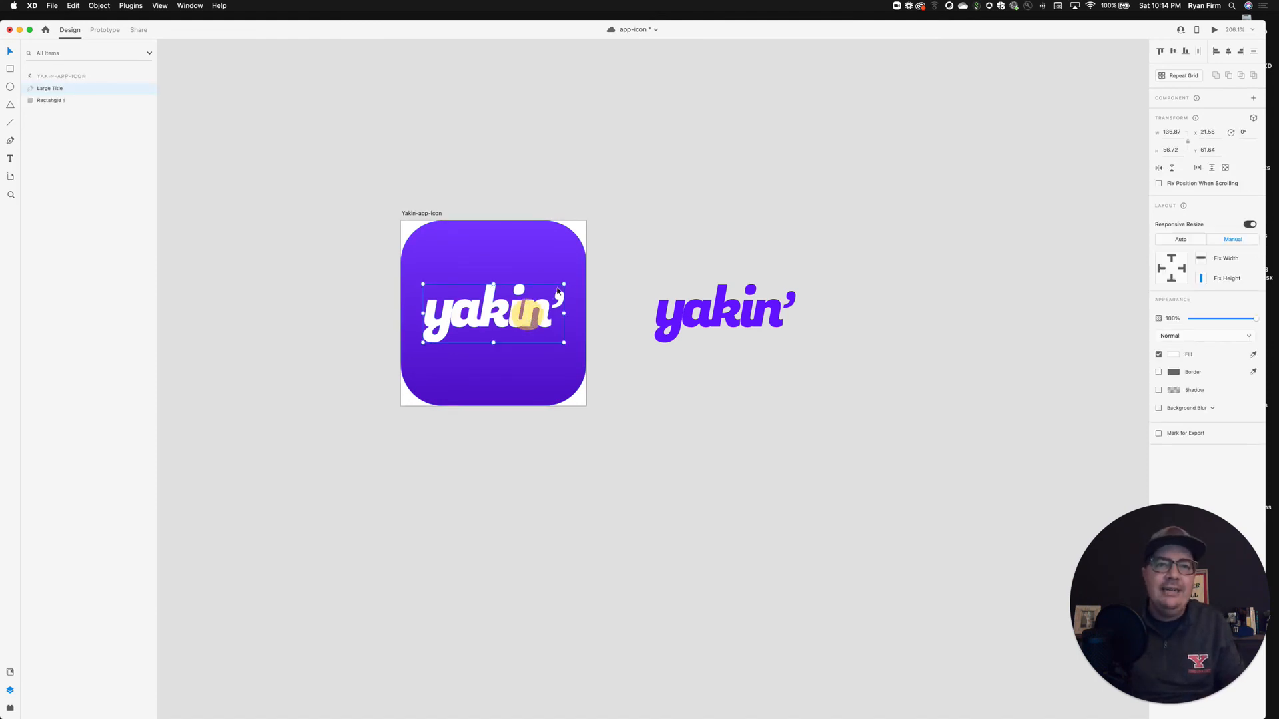
{"action": "left_click_drag", "start_coordinate": [565, 284], "coordinate": [565, 285]}
{"action": "left_click_drag", "start_coordinate": [626, 242], "coordinate": [493, 373]}
{"action": "left_click", "coordinate": [620, 283]}
Delete the purple wordmark copy and duplicate the icon group onto the pasteboard to the right of the artboard
{"action": "left_click", "coordinate": [701, 303]}
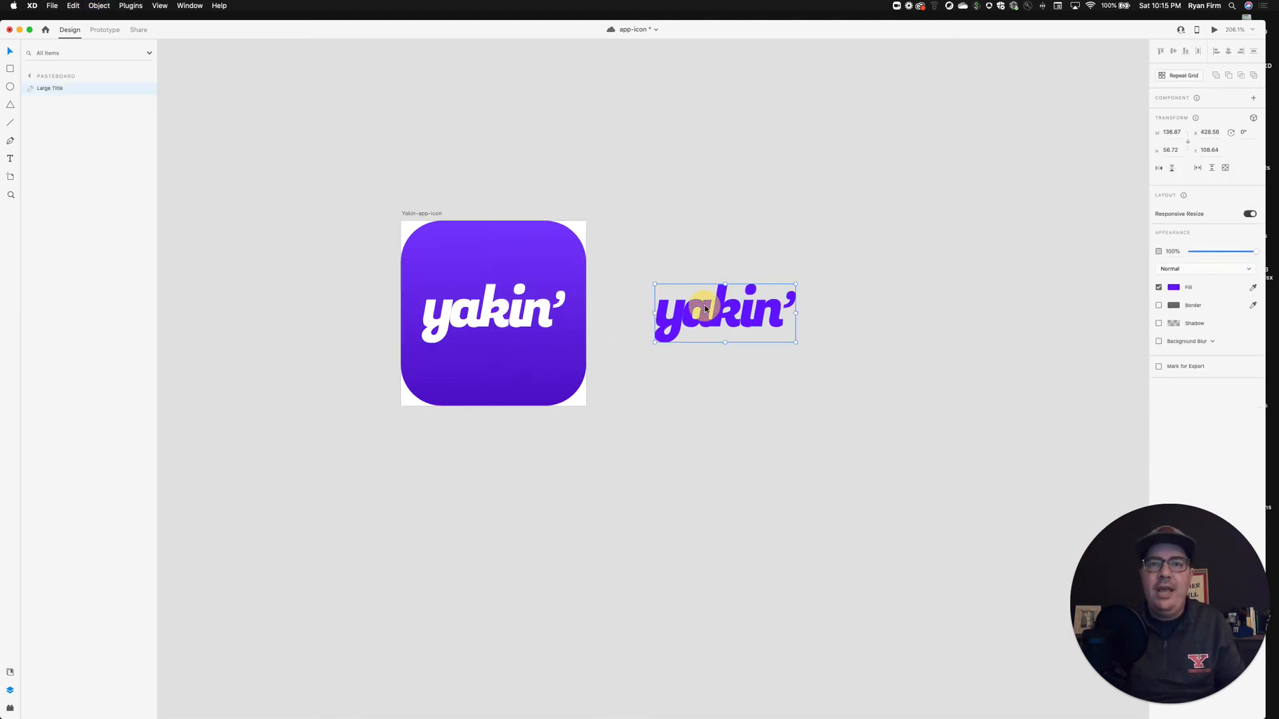
{"action": "key", "text": "Delete"}
{"action": "left_click_drag", "start_coordinate": [547, 311], "coordinate": [832, 317], "text": "alt"}
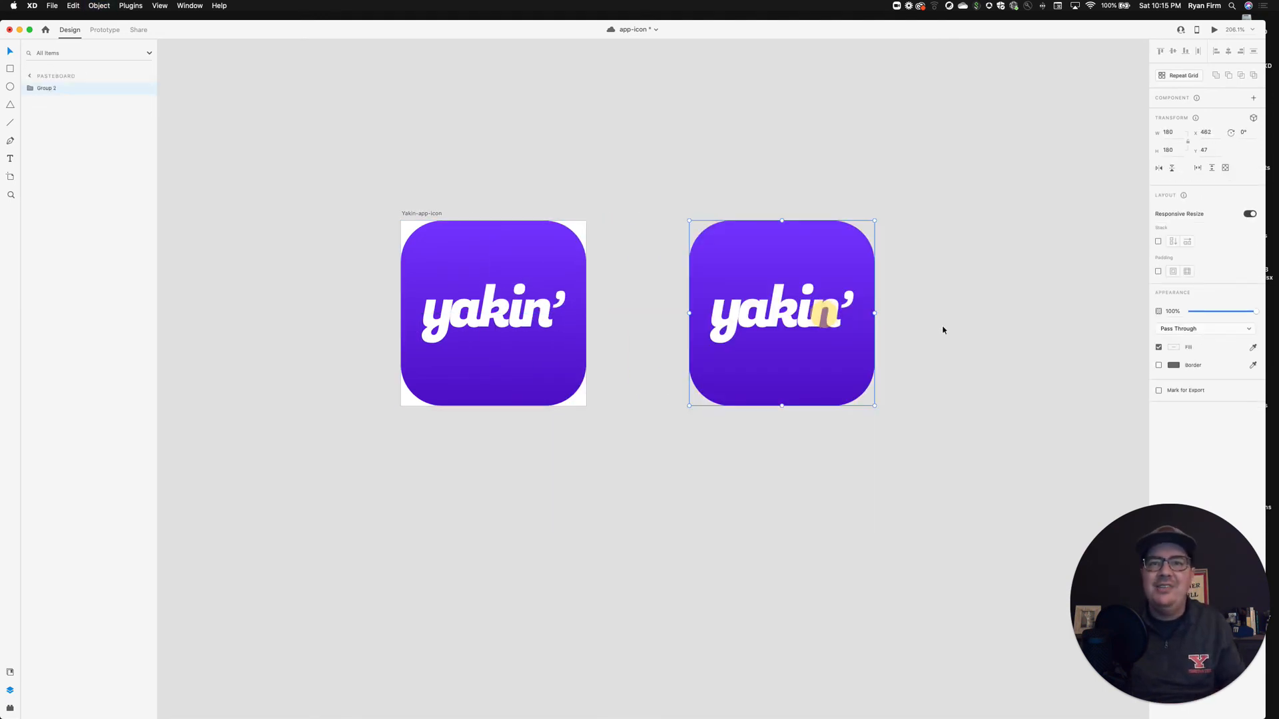
{"action": "left_click", "coordinate": [947, 324]}
{"action": "scroll", "coordinate": [941, 332], "scroll_direction": "right", "scroll_amount": 2}
Move the duplicated icon on the pasteboard up and farther right, clear of the artboard
{"action": "left_click", "coordinate": [774, 271]}
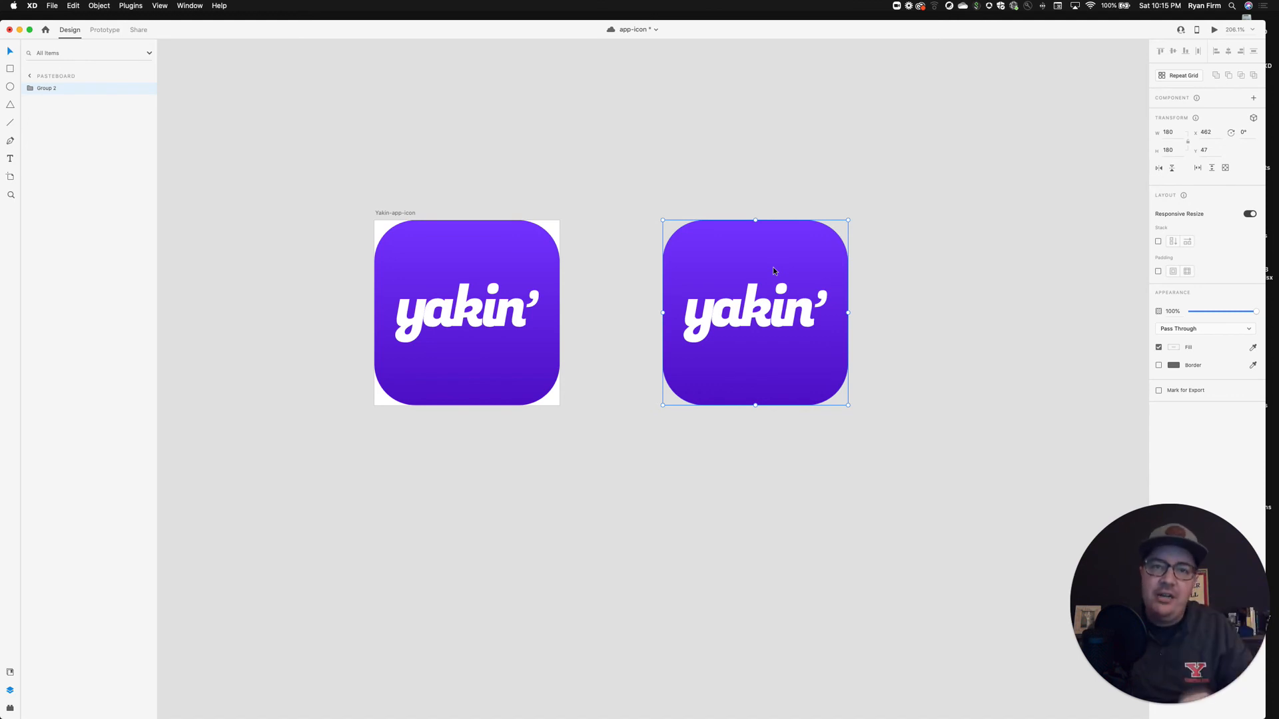
{"action": "left_click", "coordinate": [862, 267]}
{"action": "mouse_move", "coordinate": [806, 280]}
{"action": "left_mouse_down"}
{"action": "mouse_move", "coordinate": [833, 266]}
{"action": "mouse_move", "coordinate": [842, 230]}
{"action": "mouse_move", "coordinate": [820, 266]}
{"action": "left_mouse_up"}
{"action": "left_click", "coordinate": [992, 265]}
{"action": "double_click", "coordinate": [821, 267]}
{"action": "left_click", "coordinate": [937, 251]}
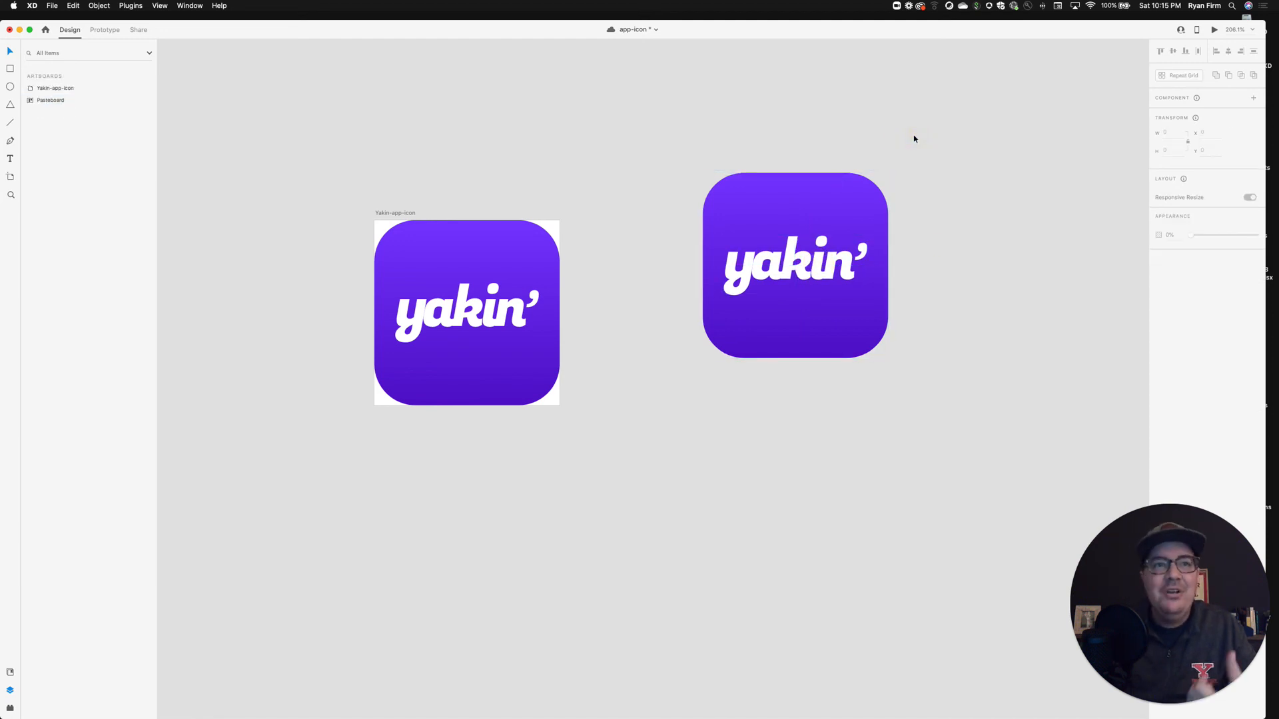
Select the Yakin-app-icon artboard and save the document
{"action": "left_click", "coordinate": [409, 214]}
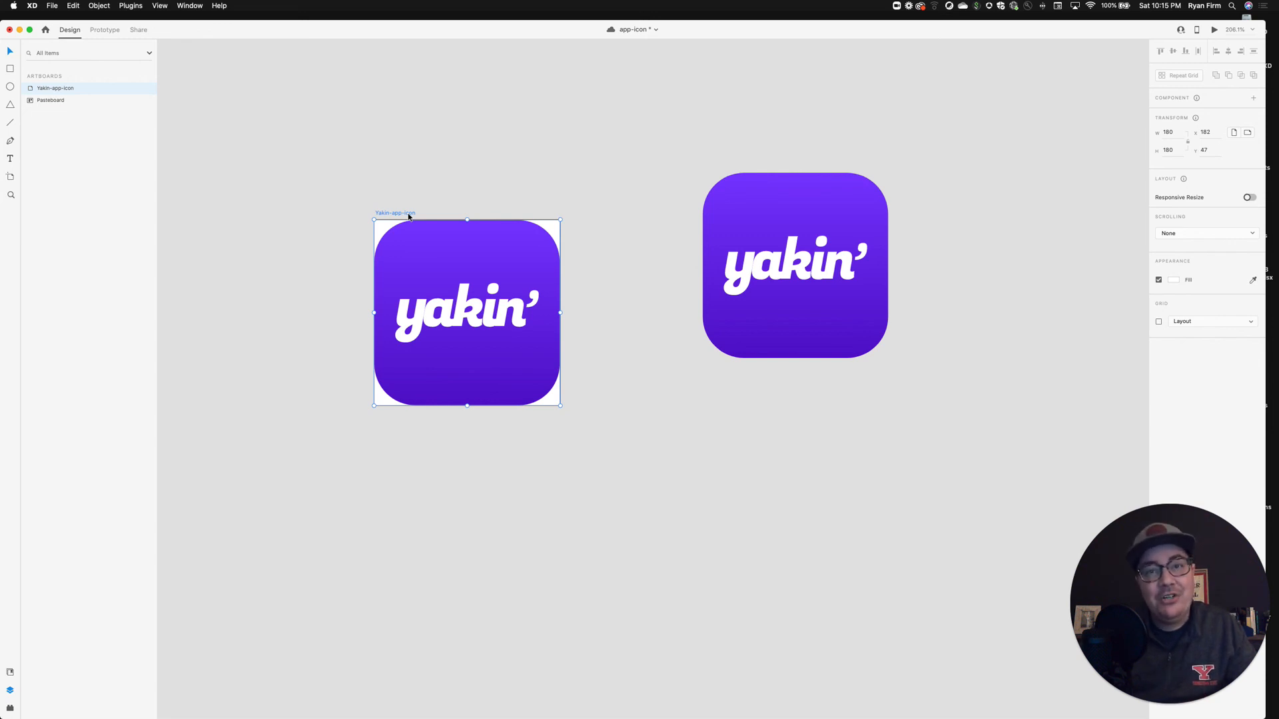
{"action": "key", "text": "cmd+s"}
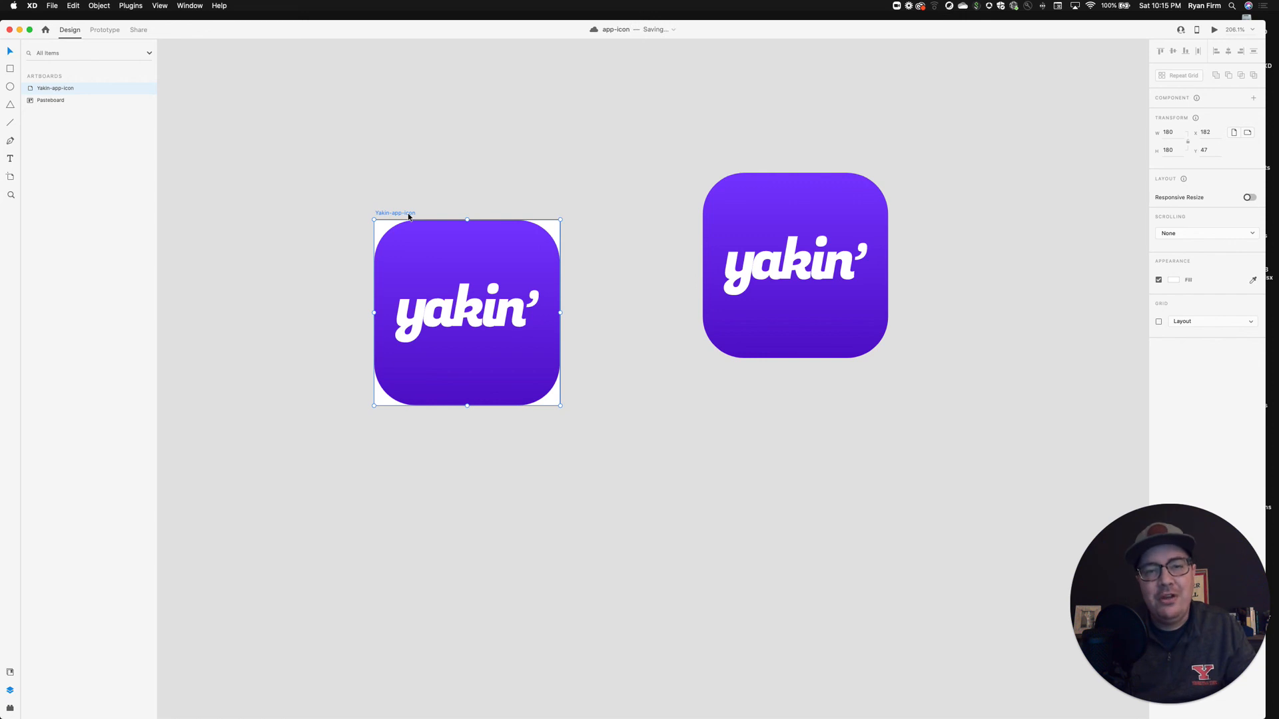